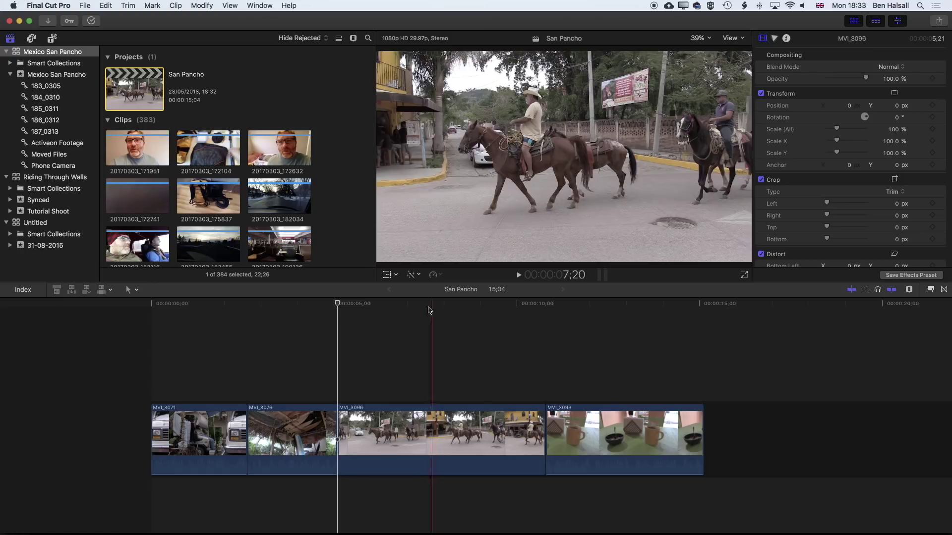
- Bring up the Titles and Generators browser and pick Basic Title from the list
key("l")
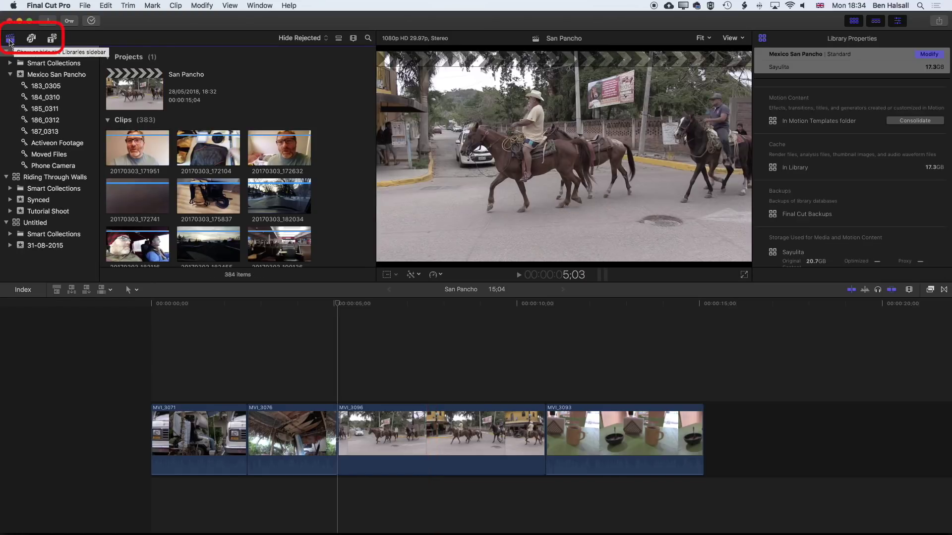
left_click(31, 38)
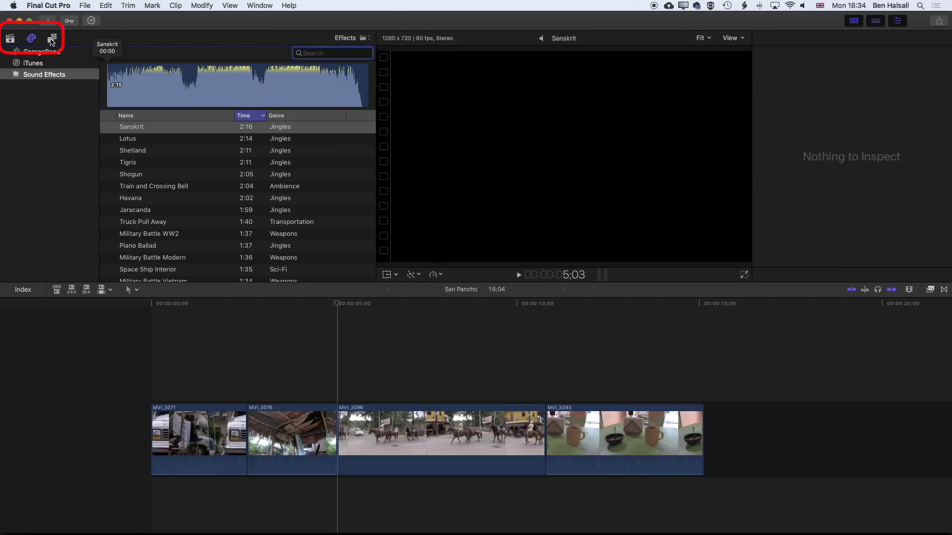
left_click(52, 40)
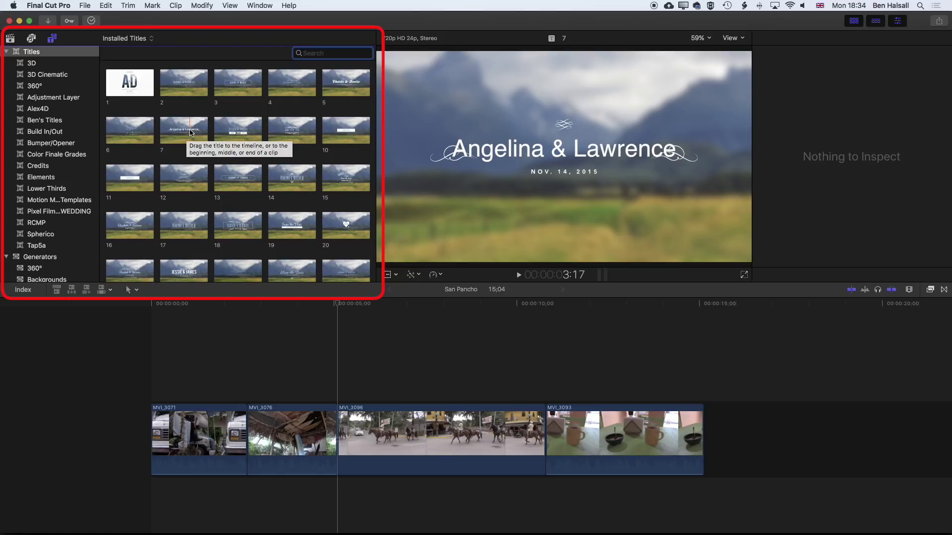
scroll(199, 136, "down", 4)
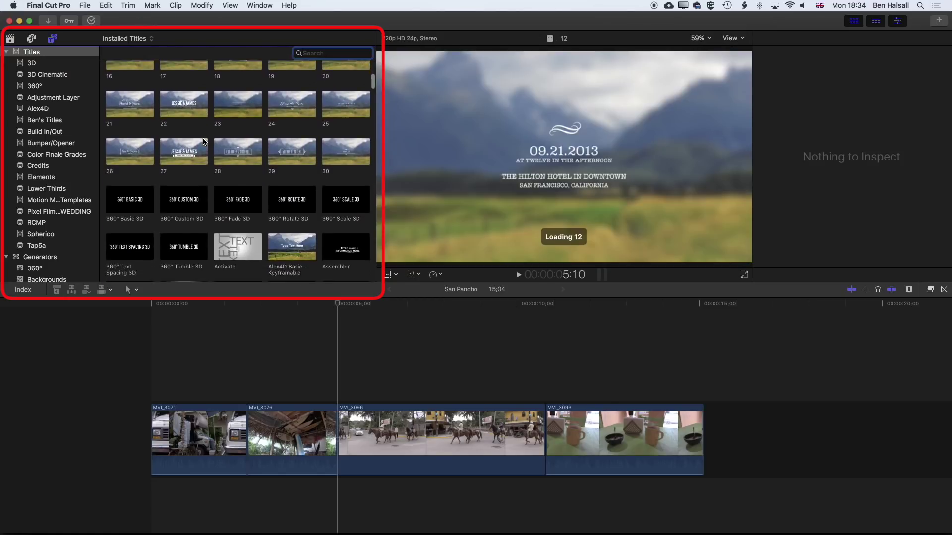
scroll(203, 141, "down", 3)
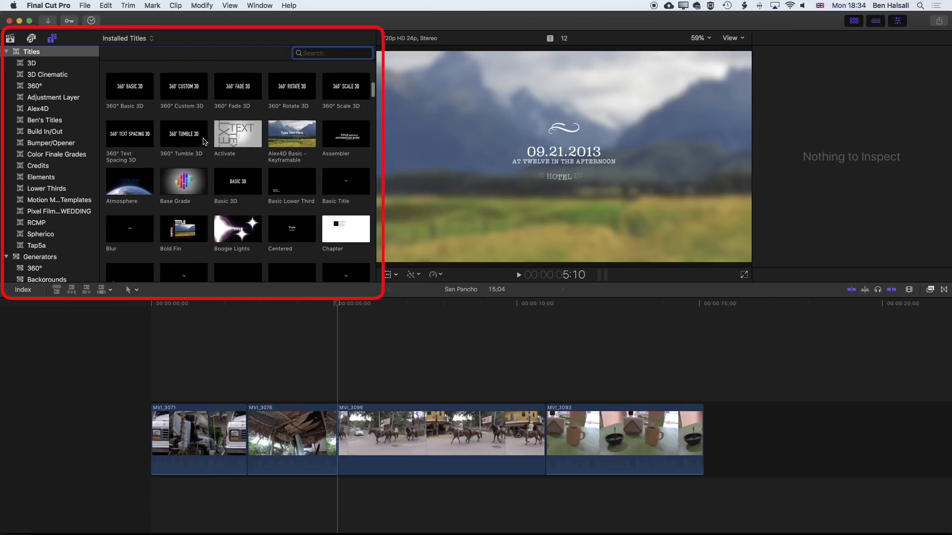
scroll(204, 142, "down", 2)
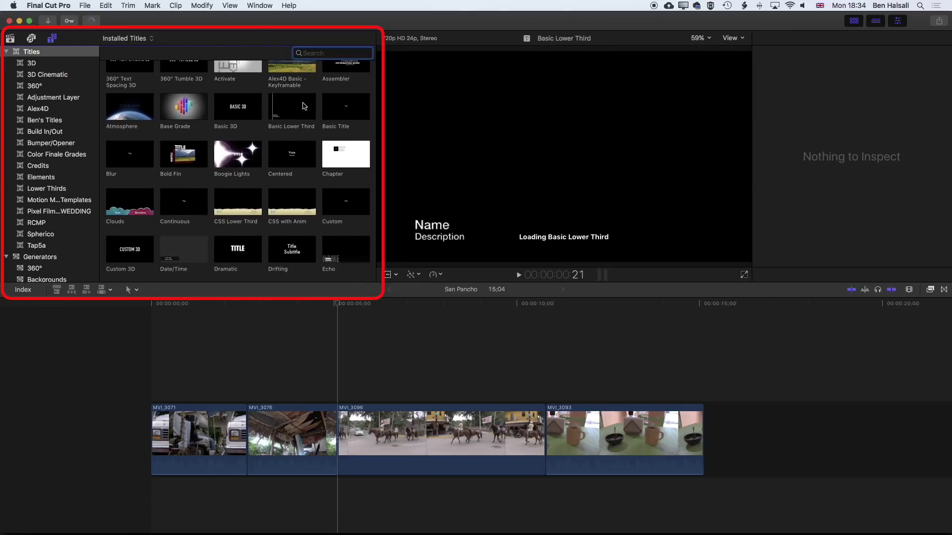
left_click(341, 109)
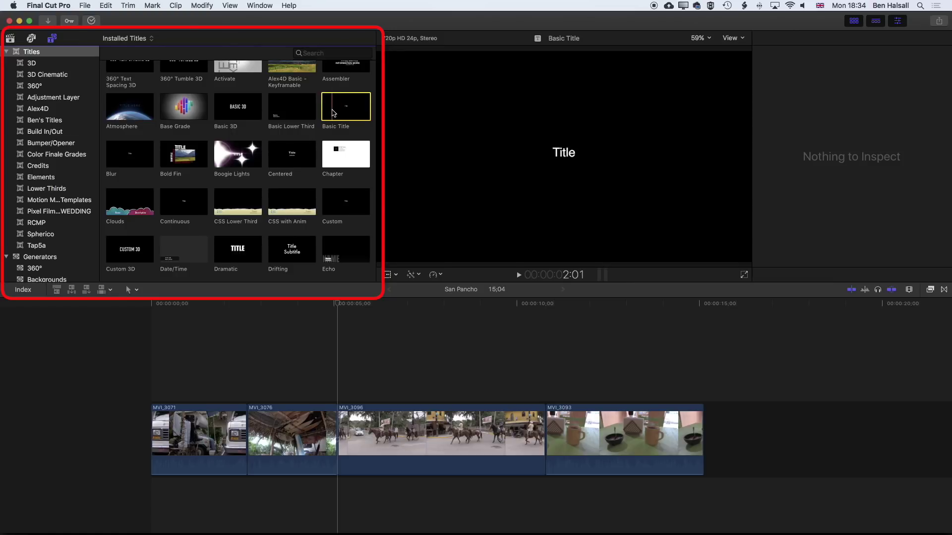
- Filter the titles with the search term 'basic' and select Basic Title
left_click(324, 53)
type("basic")
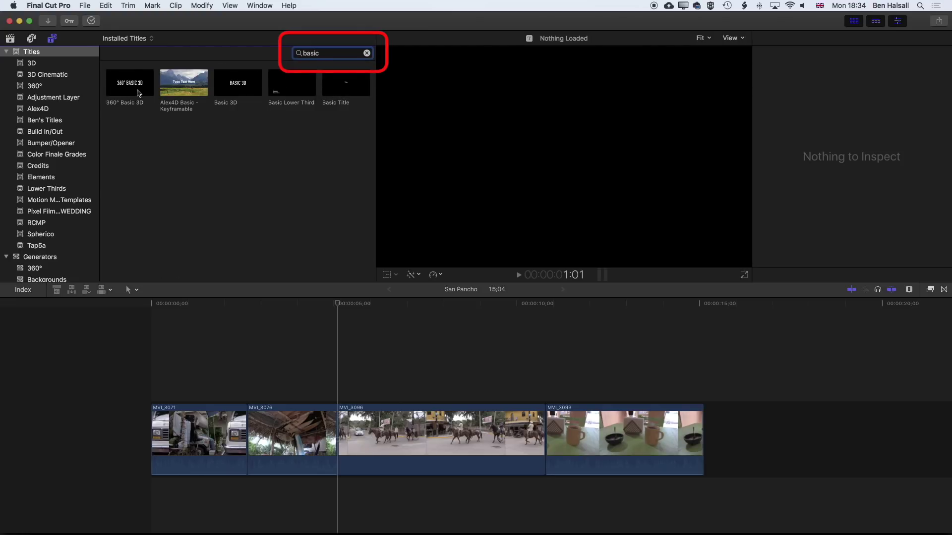
left_click(341, 89)
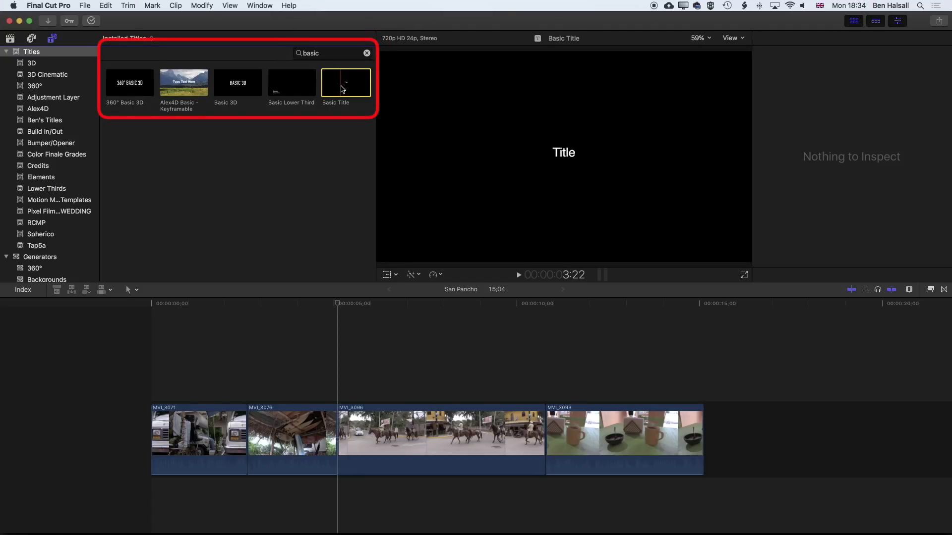
- Connect the Basic Title above the storyline at the playhead, over MVI_3096
left_click_drag(341, 90, 346, 364)
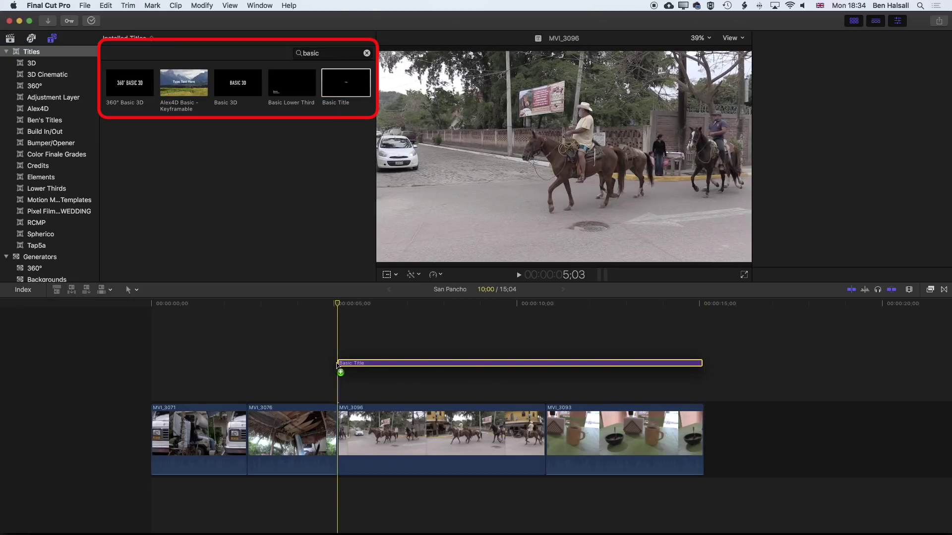
key("super+z")
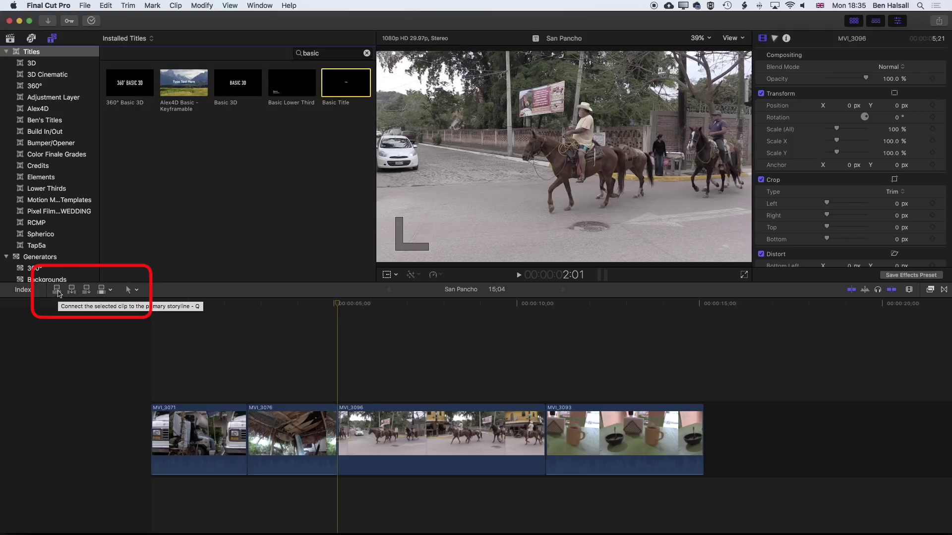
left_click(57, 289)
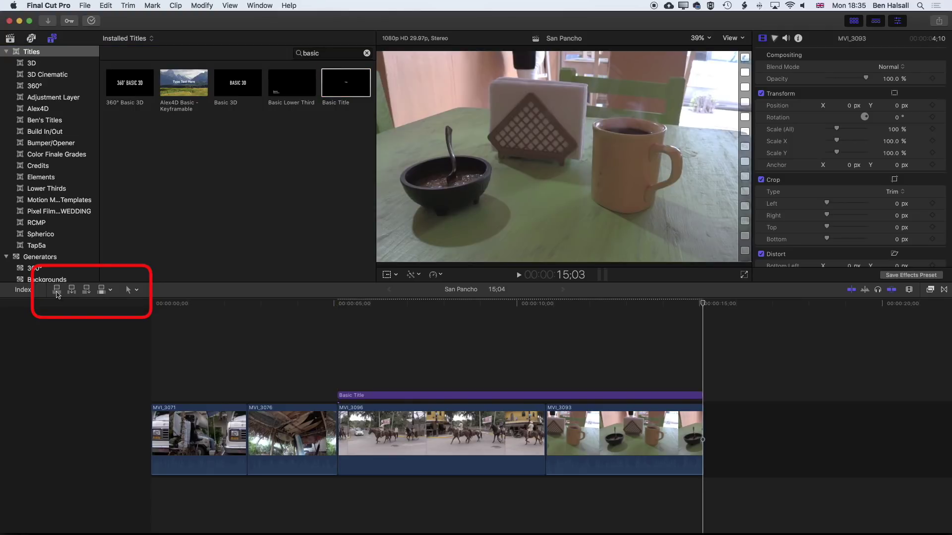
- Keep the title above the storyline and trim it to 5;21 to end with MVI_3096
left_click(356, 396)
left_click_drag(355, 396, 346, 444)
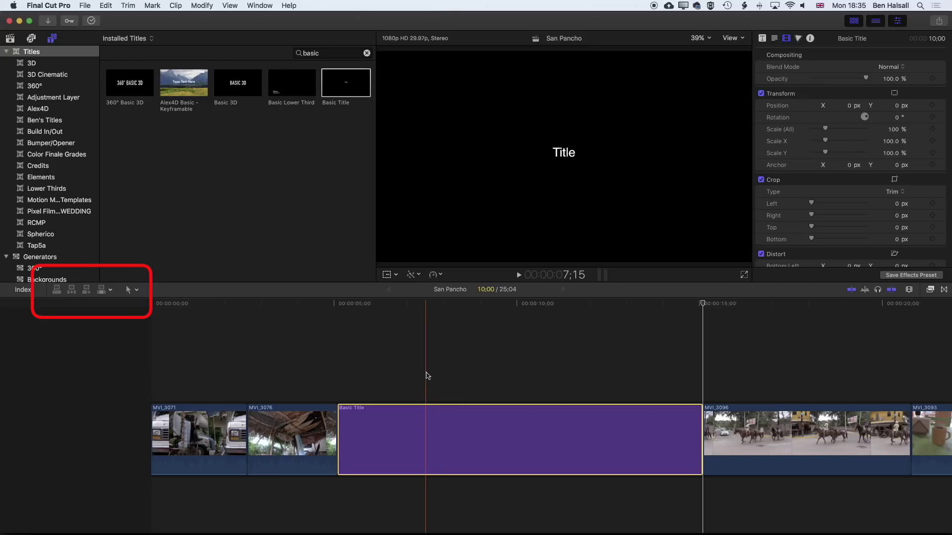
left_click_drag(384, 433, 386, 380)
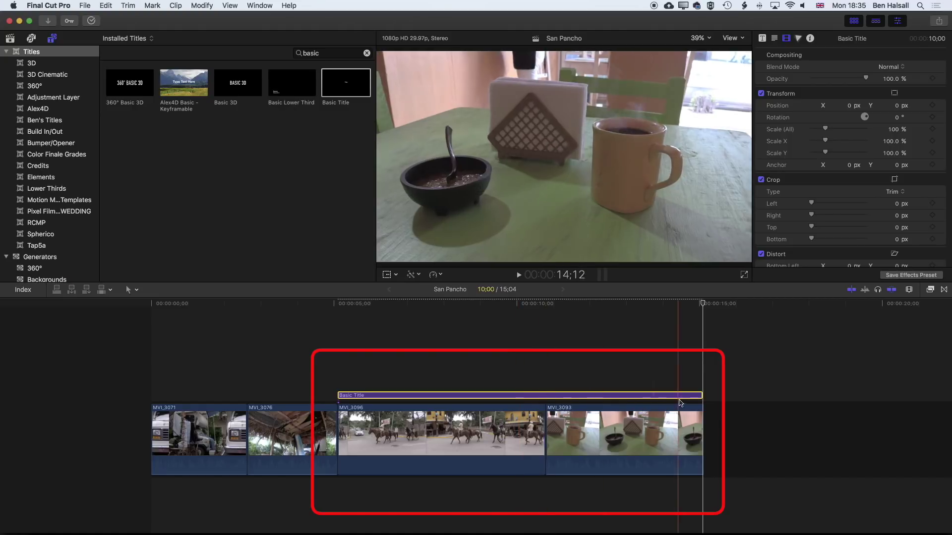
left_click_drag(696, 395, 545, 392)
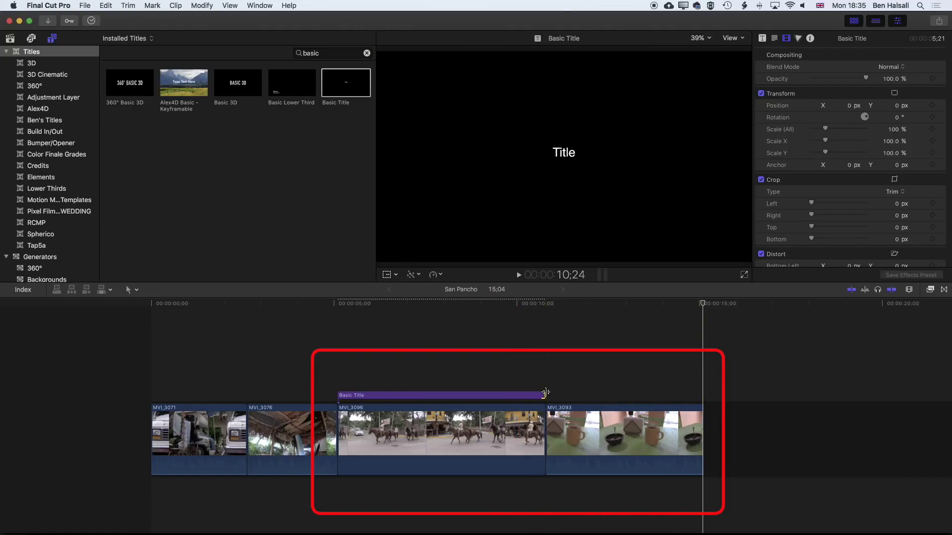
left_click(517, 395)
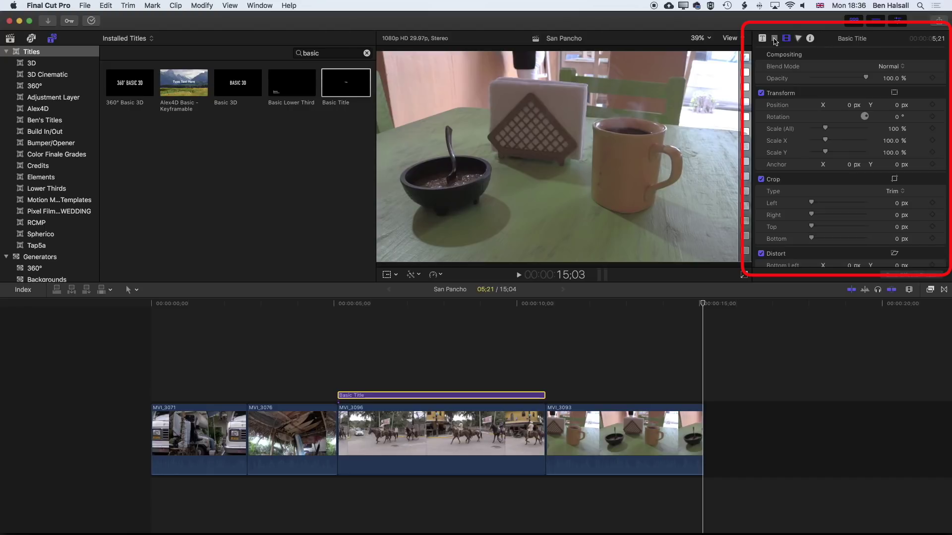
- Show the Text inspector and select the Basic Title with the playhead over the horse footage
left_click(775, 40)
left_click(763, 39)
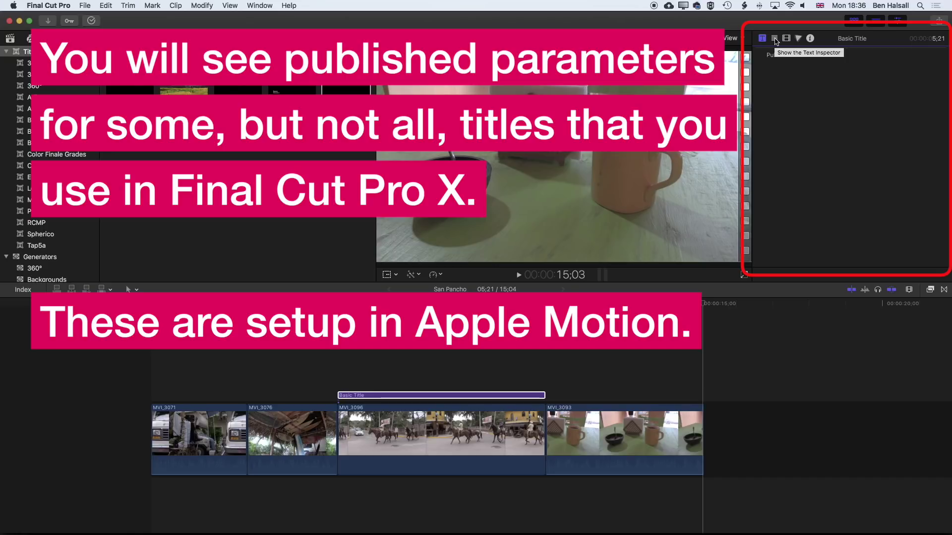
left_click(776, 40)
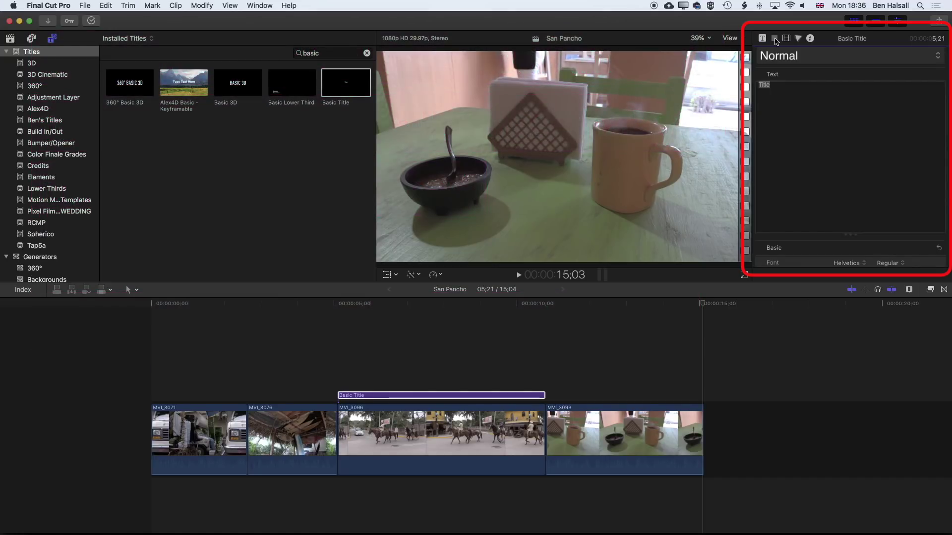
left_click(429, 382)
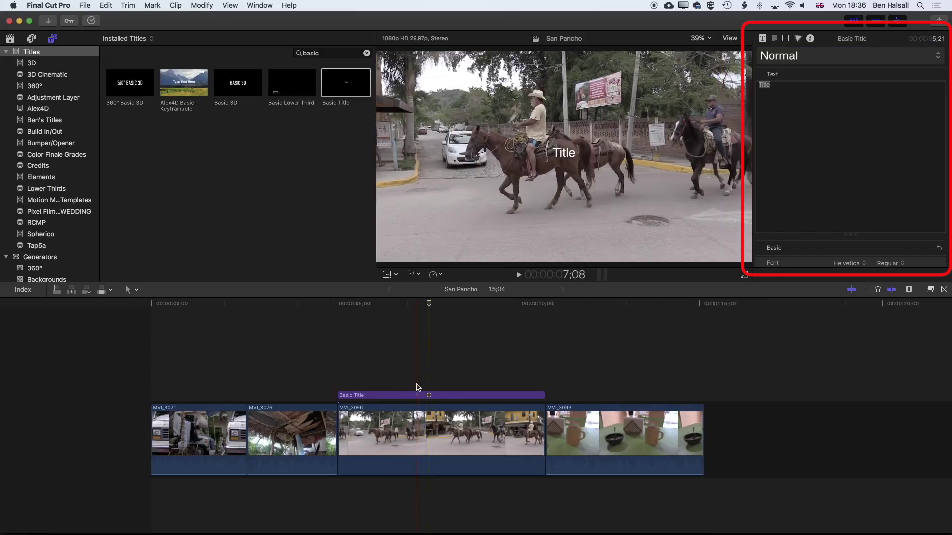
left_click(420, 396)
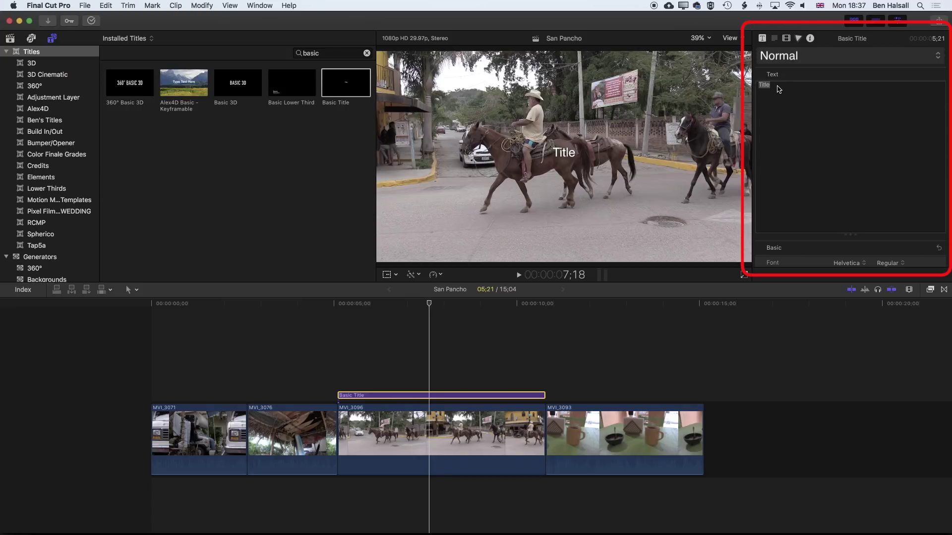
left_click(760, 89)
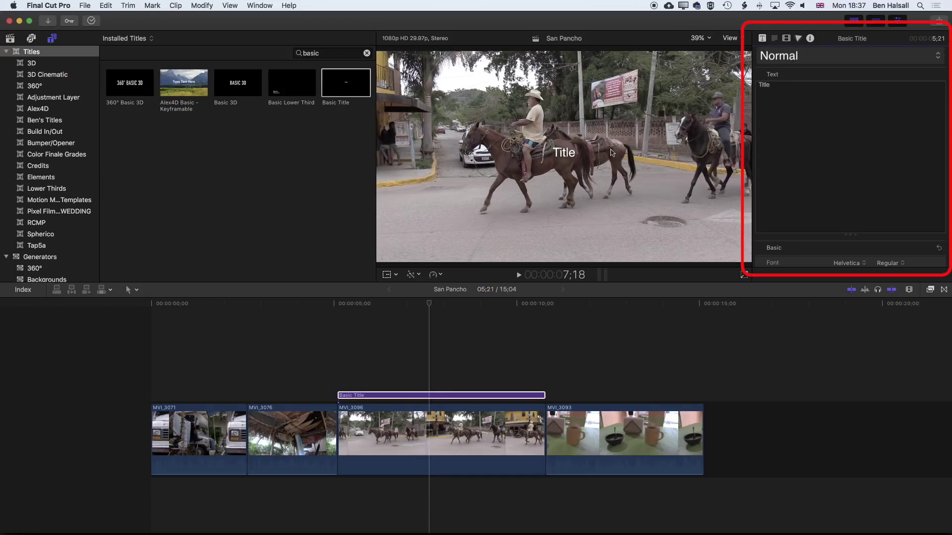
- Replace 'Title' with 'Horses' on line one and 'in Mexico' on line two
double_click(564, 153)
type("Hors")
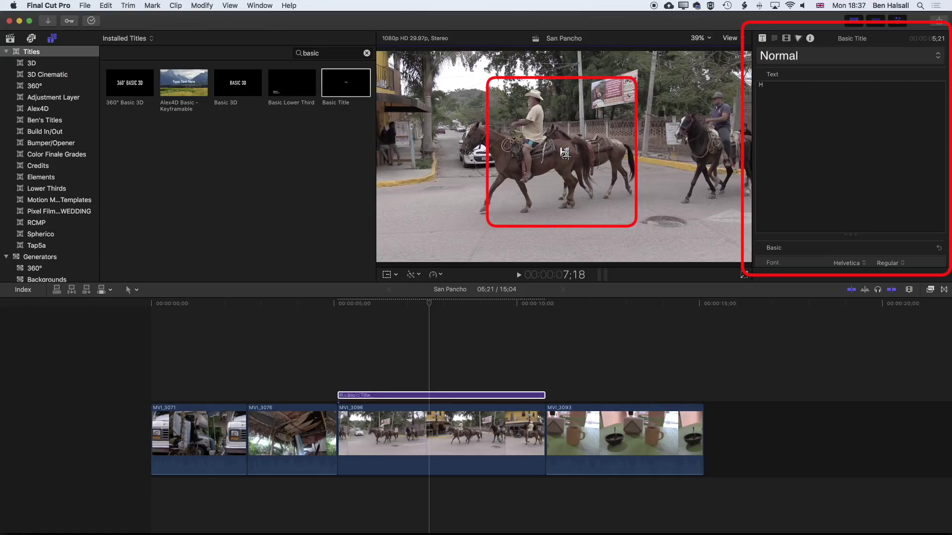
type("es")
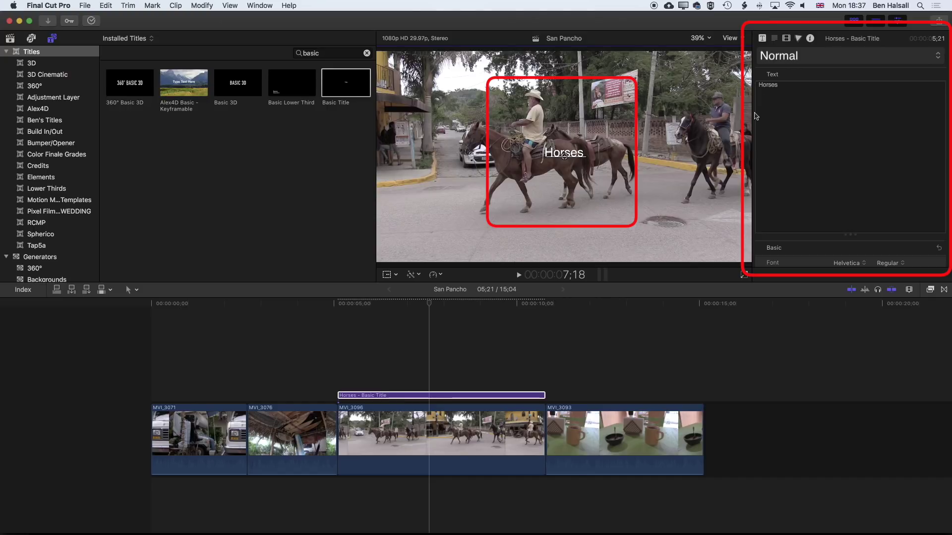
key("Return")
type("in Mexico")
scroll(801, 246, "down", 5)
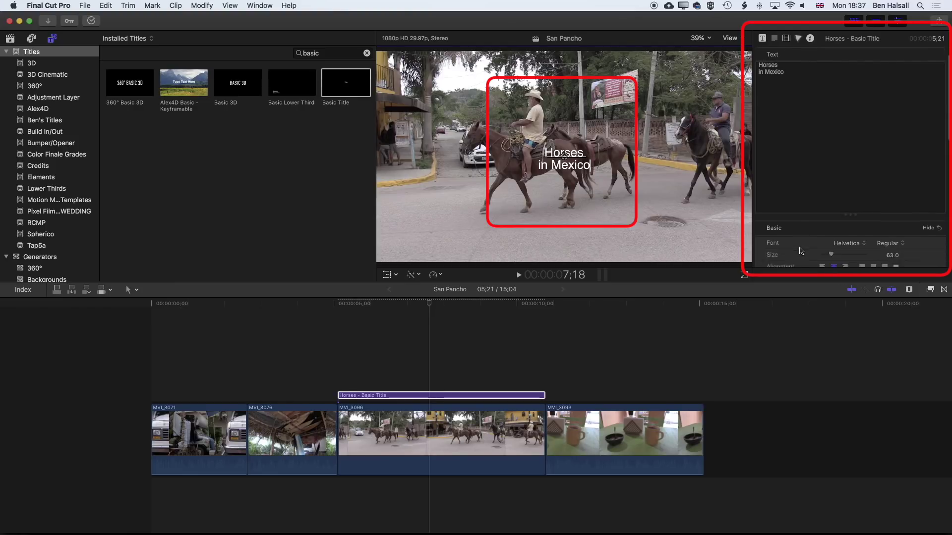
scroll(798, 240, "up", 5)
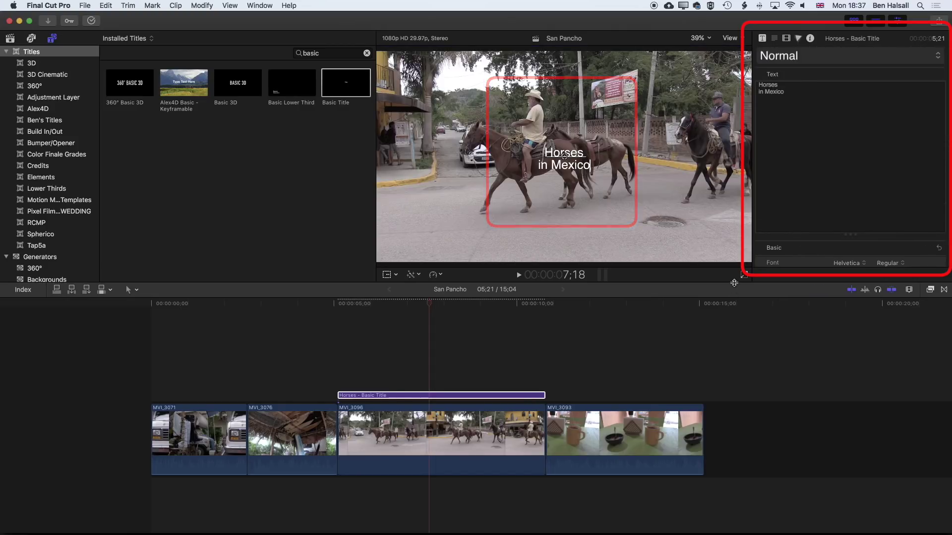
- Set the title font to Helvetica Bold in the Text inspector's Font row
left_click_drag(734, 287, 727, 369)
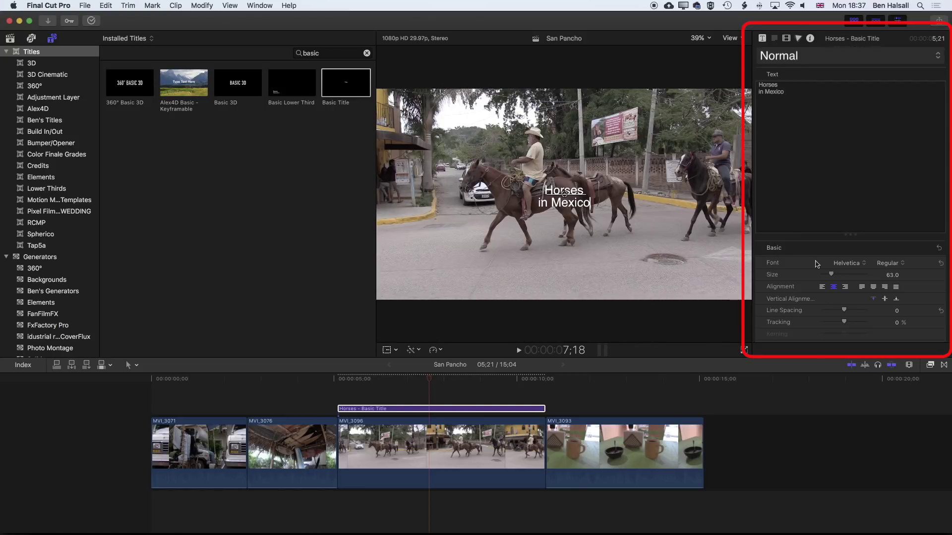
scroll(817, 264, "down", 3)
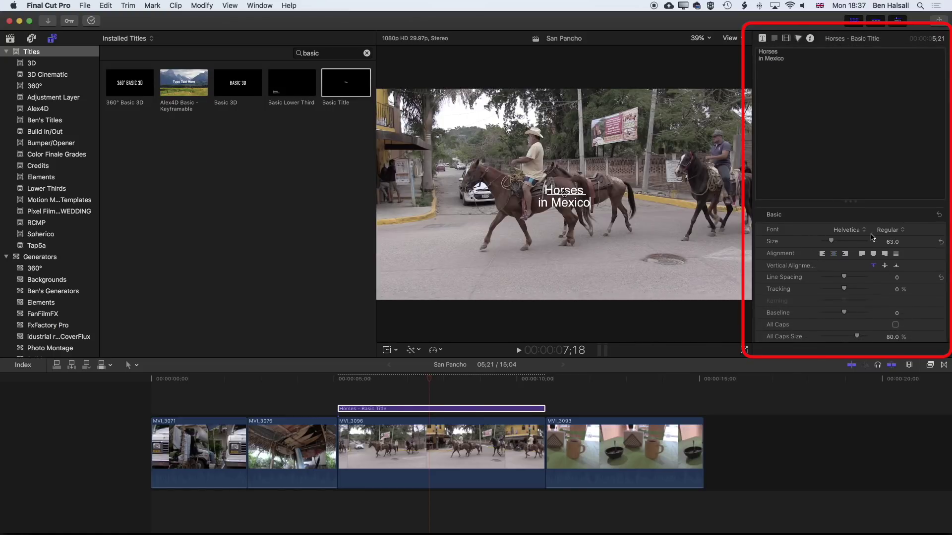
left_click(865, 234)
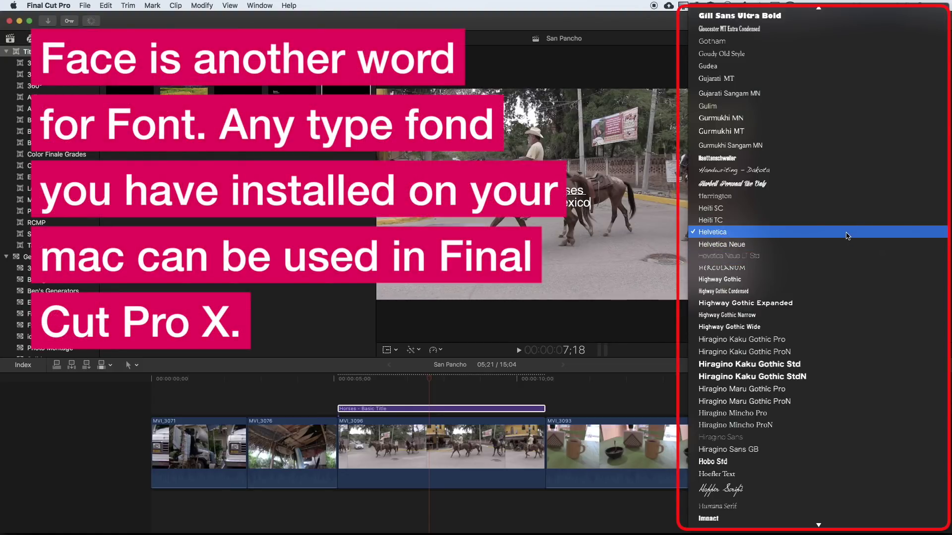
left_click(848, 237)
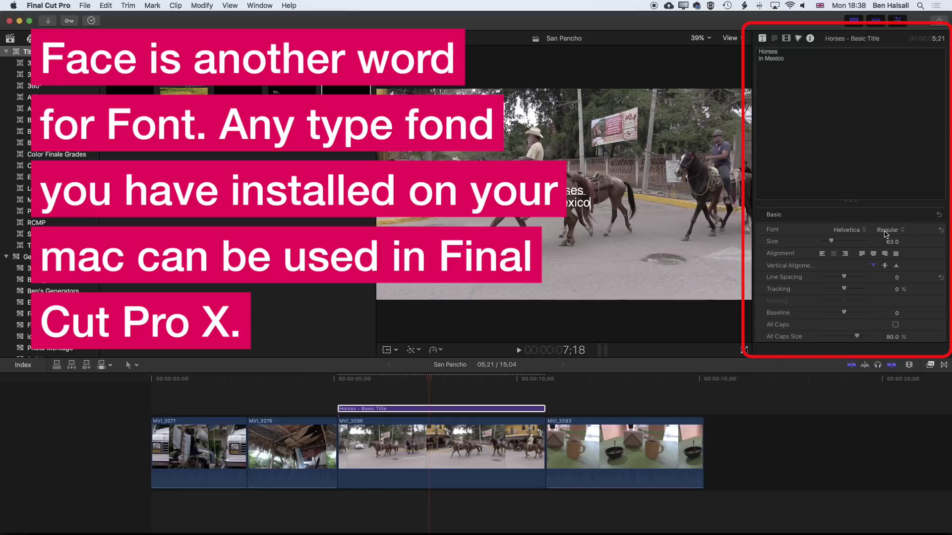
left_click(889, 232)
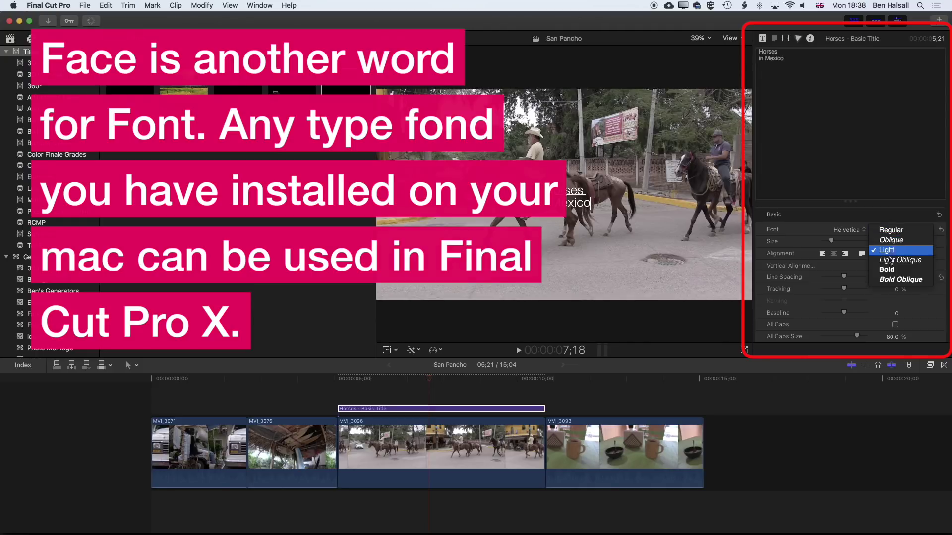
left_click(887, 270)
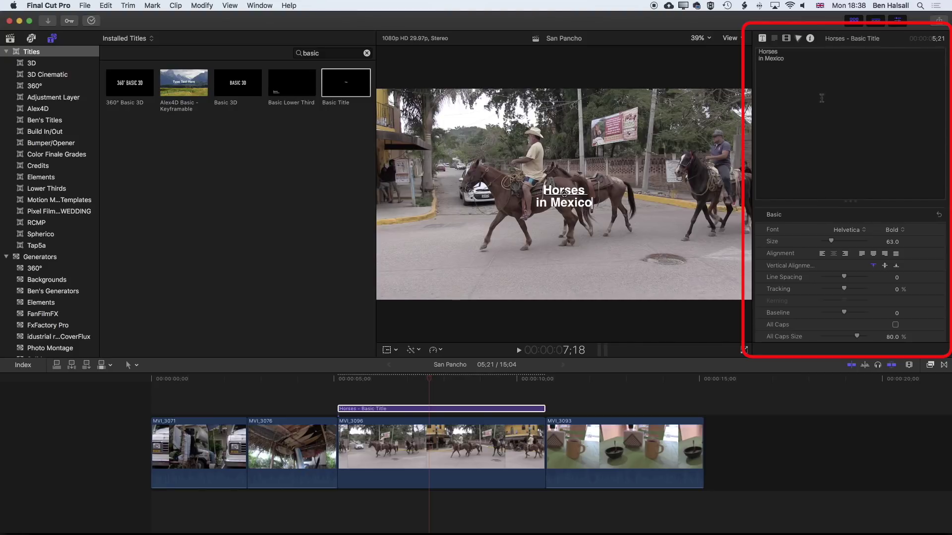
left_click(828, 109)
left_click(799, 252)
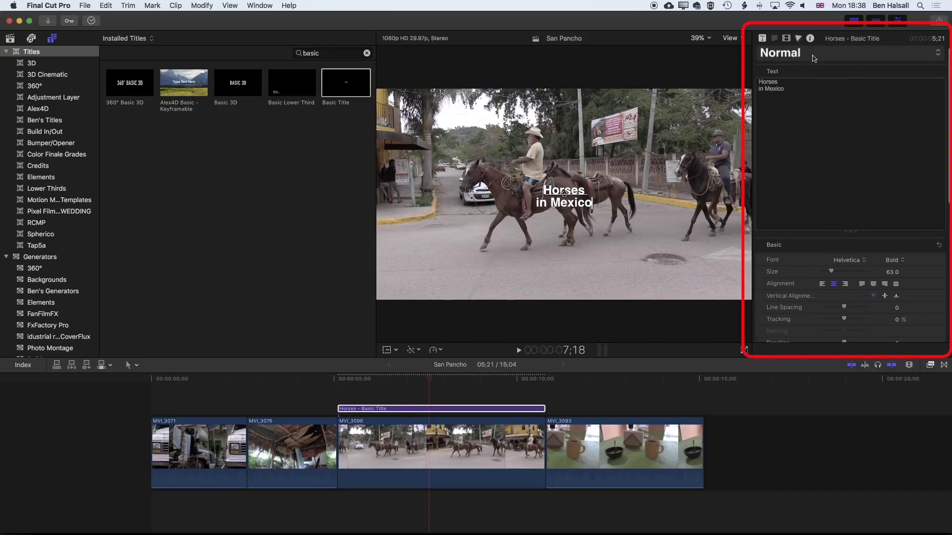
scroll(814, 58, "up", 1)
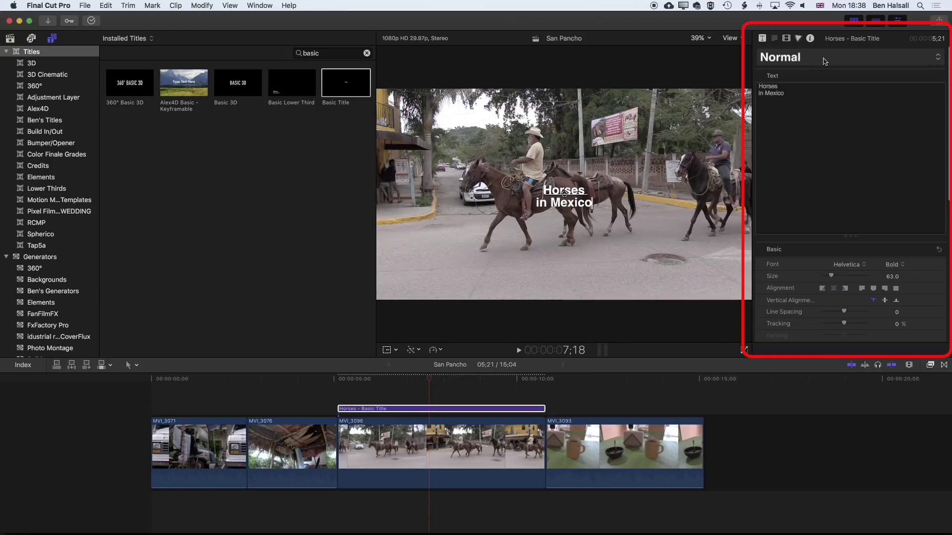
mouse_move(948, 62)
left_mouse_down()
mouse_move(947, 141)
mouse_move(947, 44)
left_mouse_up()
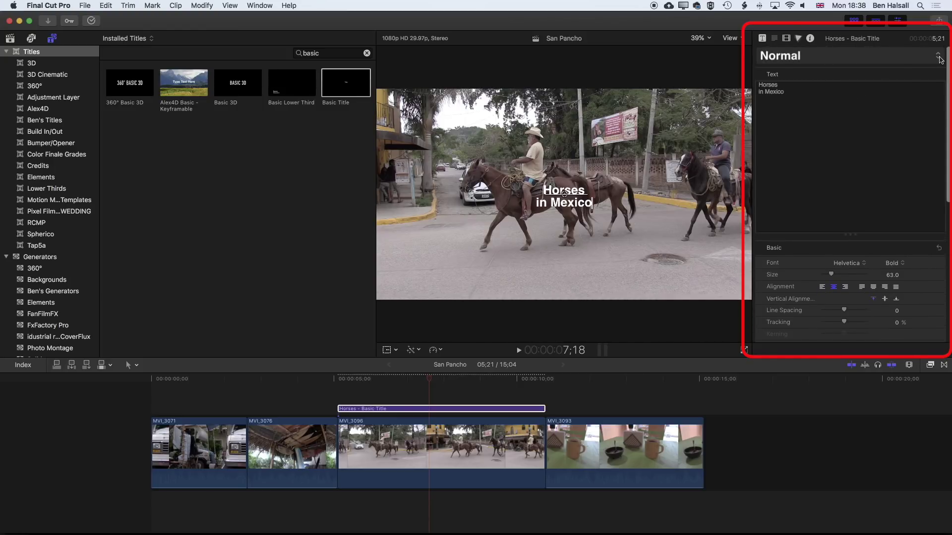
- After trying Neon, apply the BOLD 2D style for white uppercase Avenir Next Bold text
left_click(938, 57)
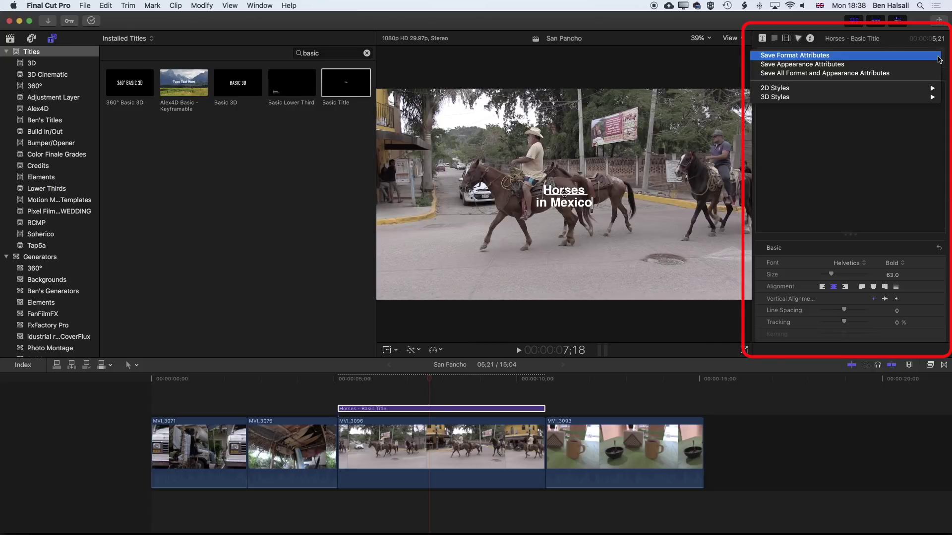
mouse_move(816, 93)
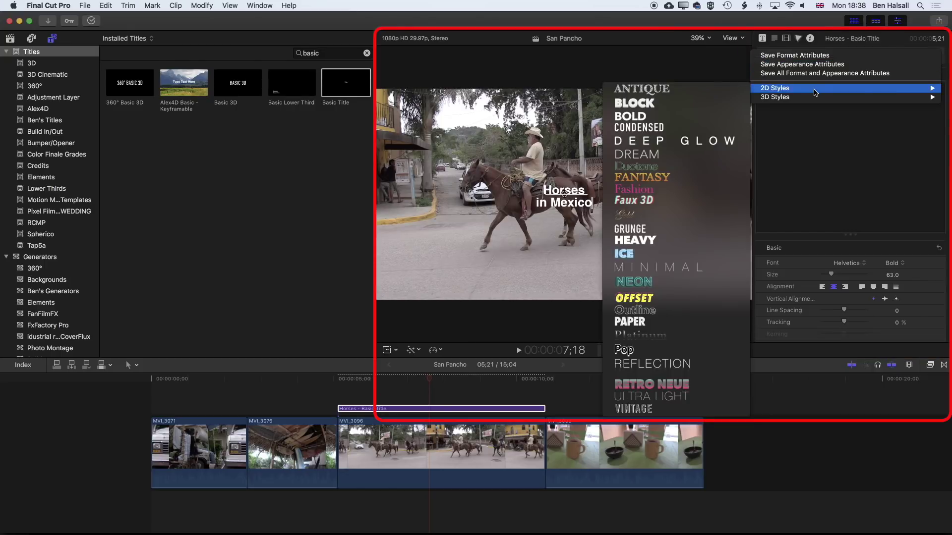
left_click(678, 117)
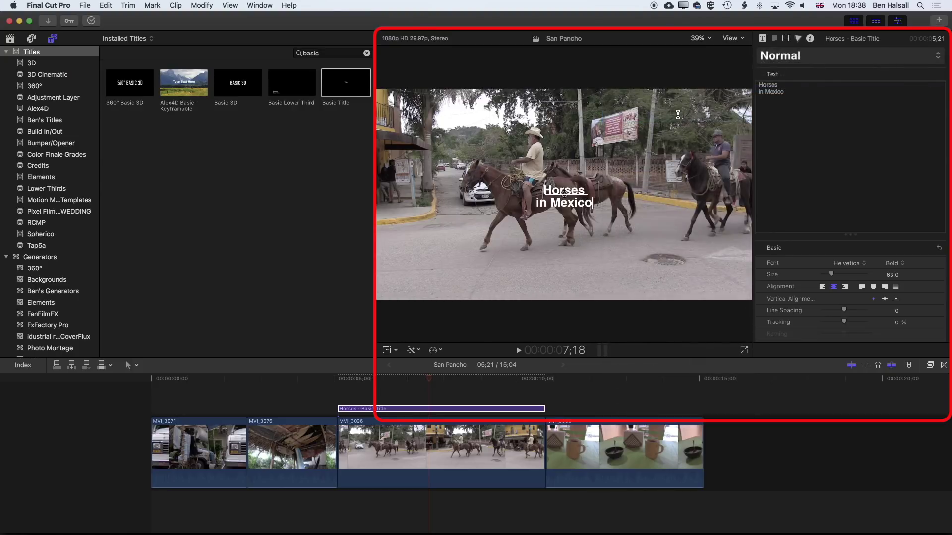
left_click(817, 57)
mouse_move(808, 91)
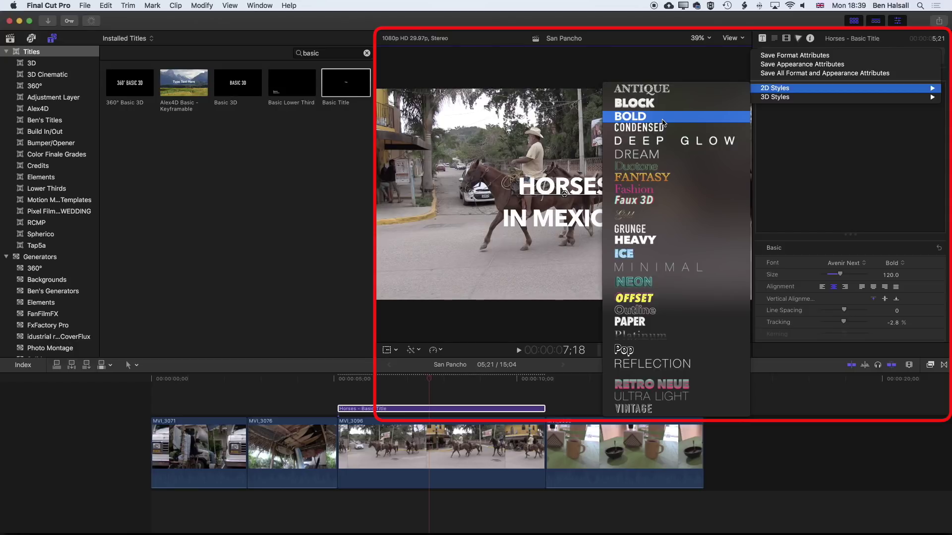
left_click(646, 293)
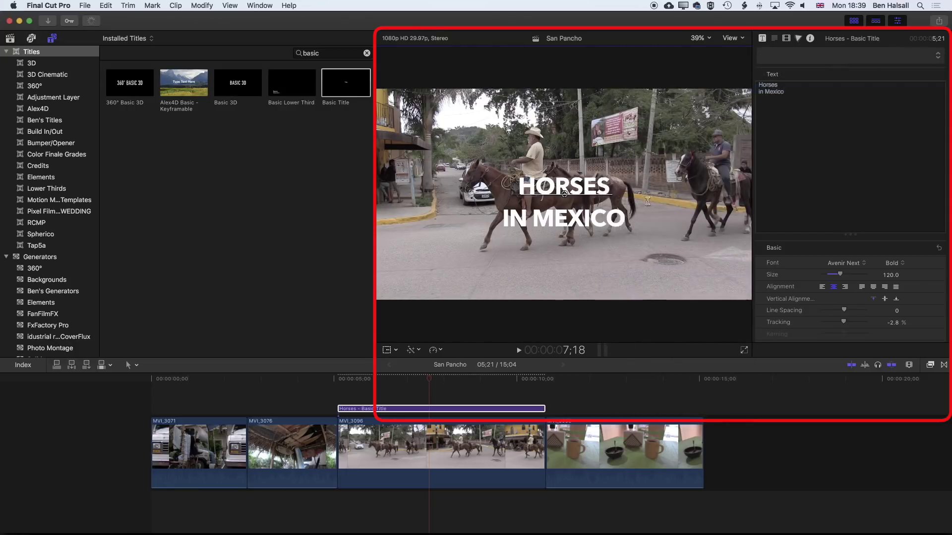
left_click(797, 56)
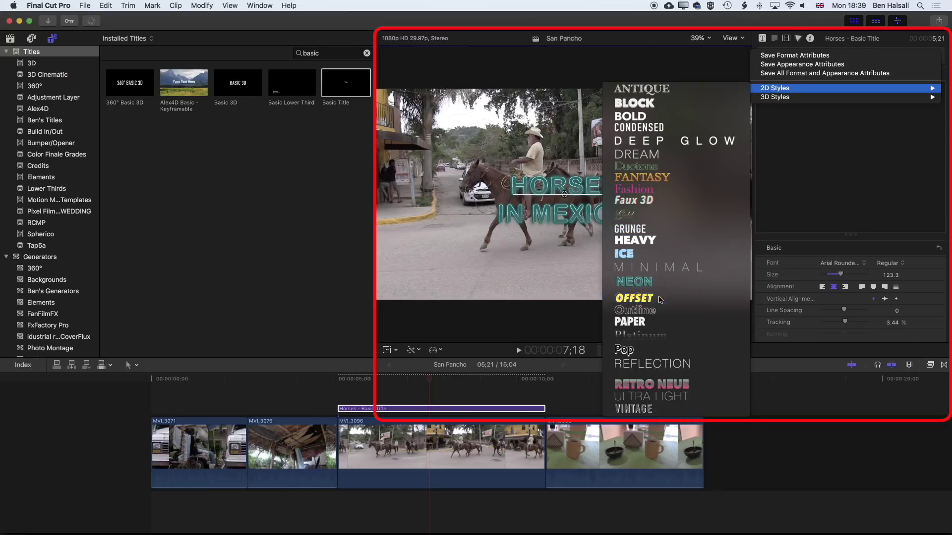
left_click(661, 294)
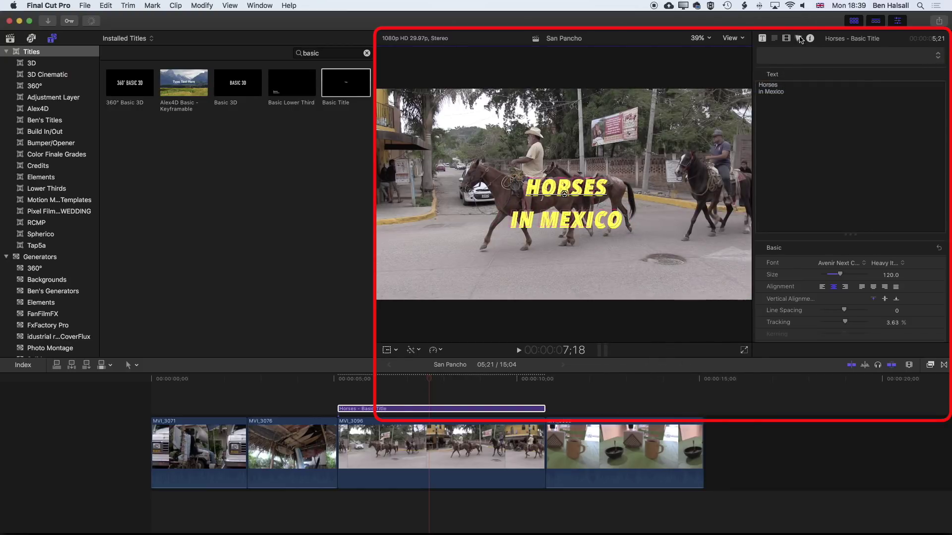
left_click(797, 56)
mouse_move(784, 90)
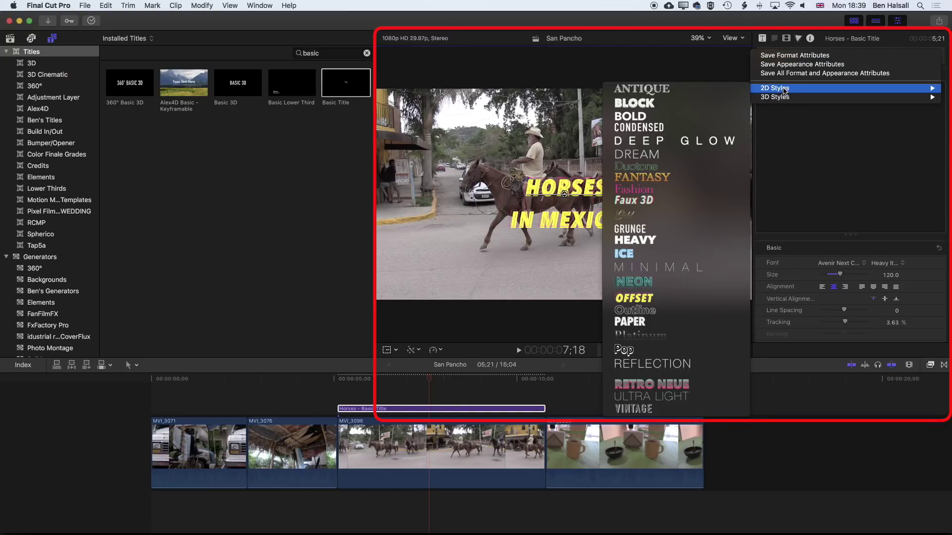
left_click(680, 116)
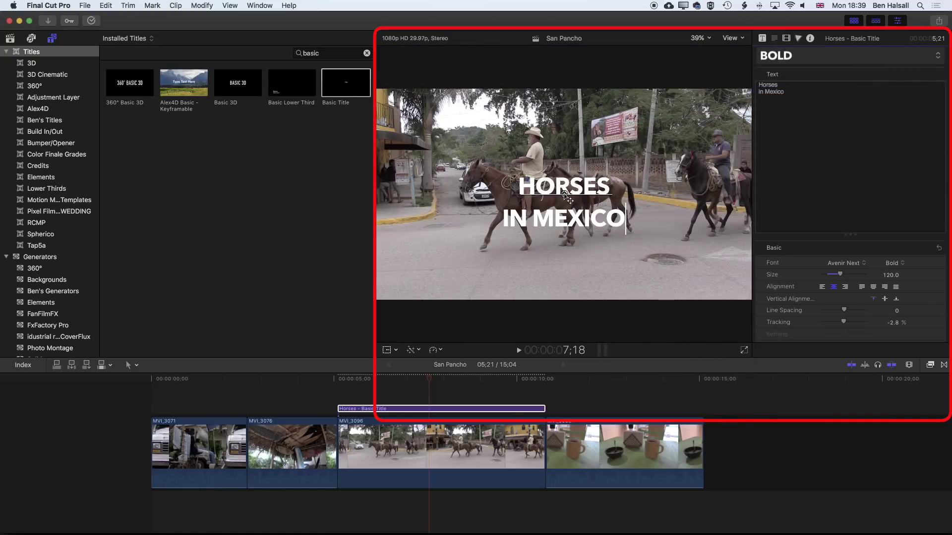
- Drag the title right of centre with onscreen Transform and left-align its two lines
mouse_move(565, 196)
left_mouse_down()
mouse_move(447, 189)
mouse_move(551, 217)
mouse_move(565, 191)
mouse_move(526, 195)
mouse_move(560, 190)
mouse_move(564, 200)
mouse_move(509, 199)
mouse_move(563, 196)
left_mouse_up()
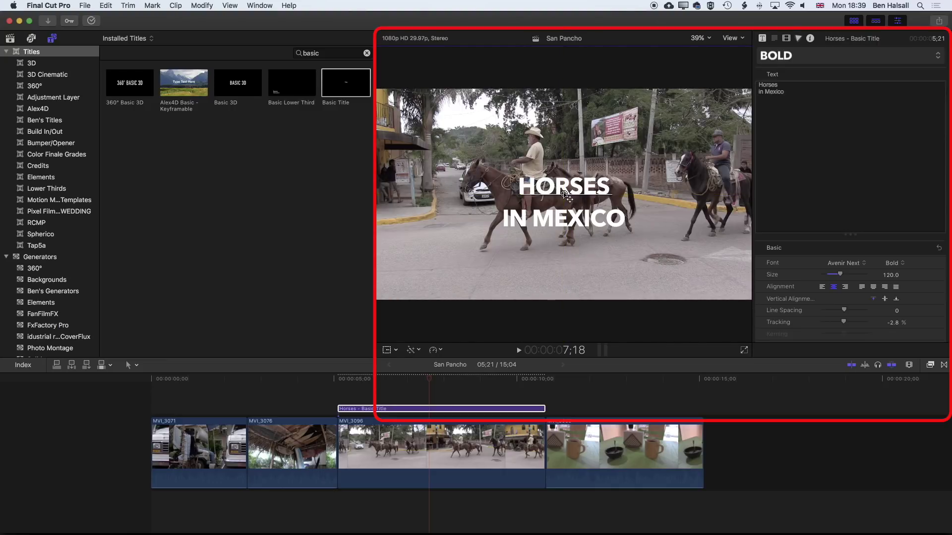
left_click(388, 351)
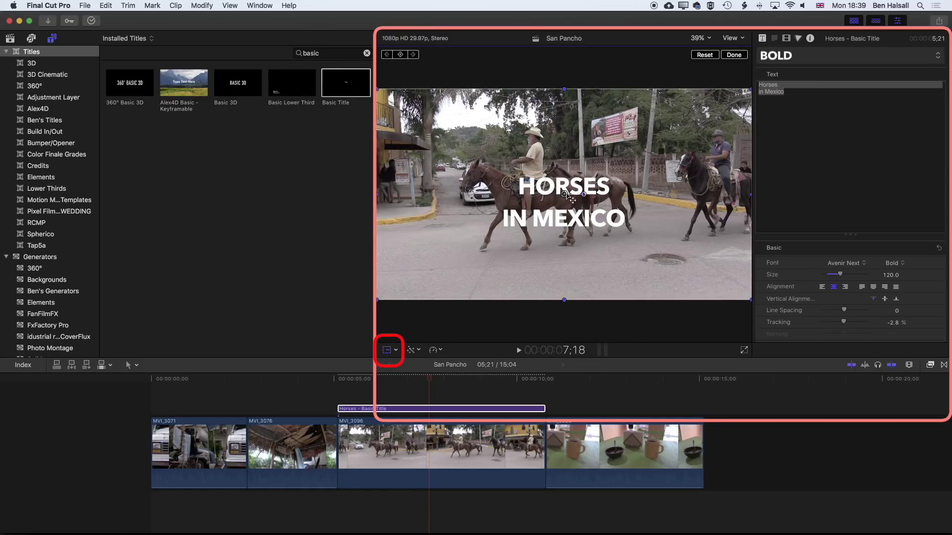
left_click_drag(568, 199, 539, 191)
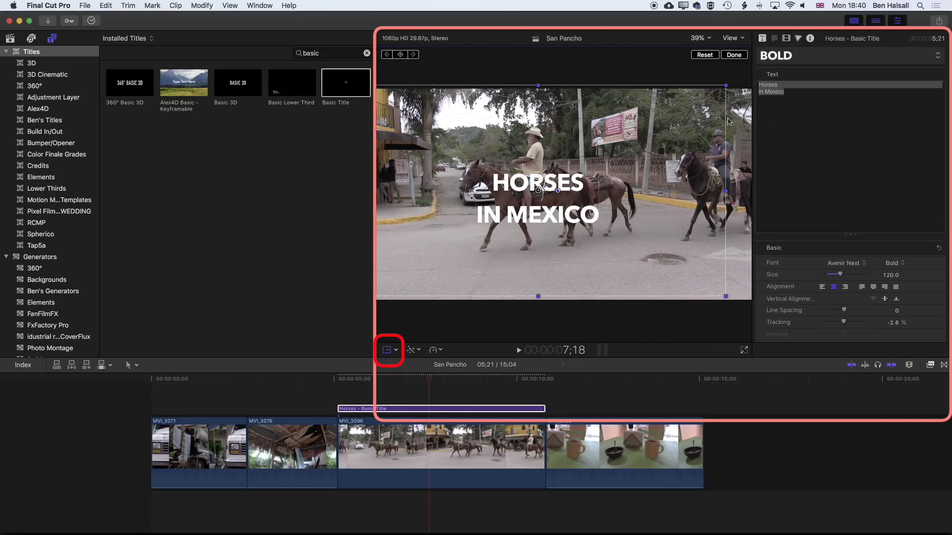
left_click(822, 286)
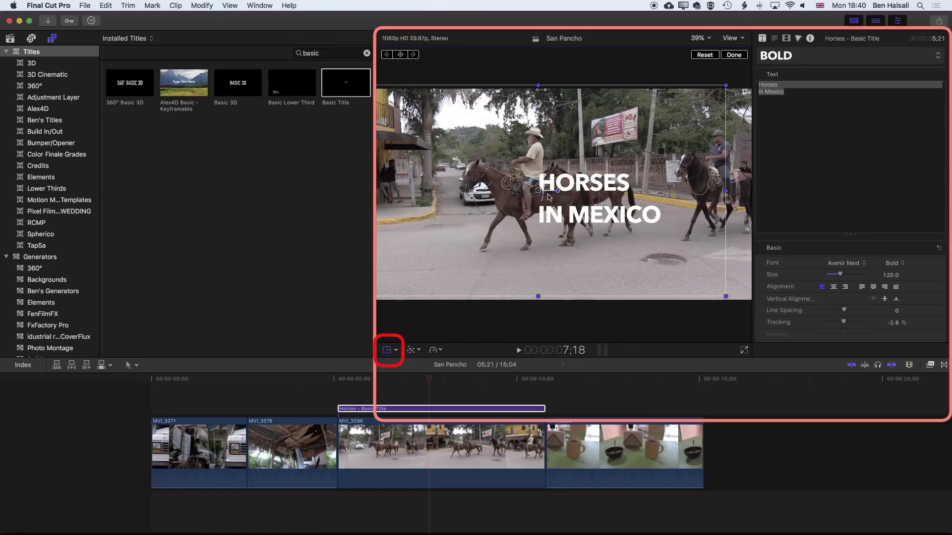
- Undo the left alignment, reset the title's Transform to centre, then nudge it slightly
key("super+z")
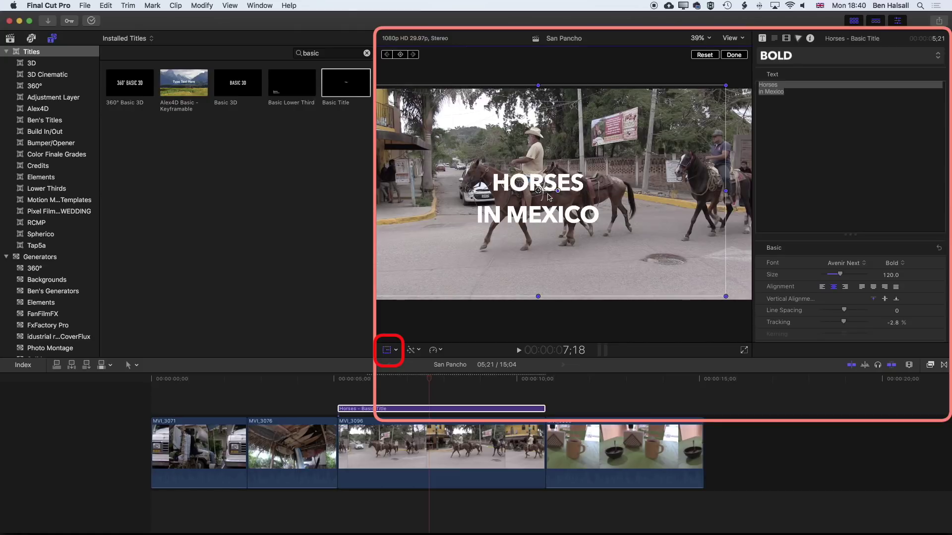
left_click(785, 39)
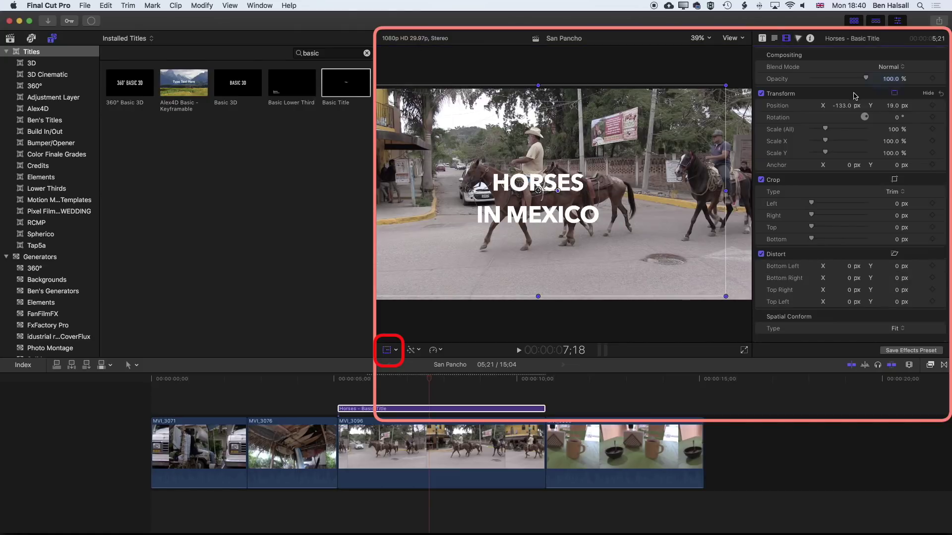
left_click(941, 94)
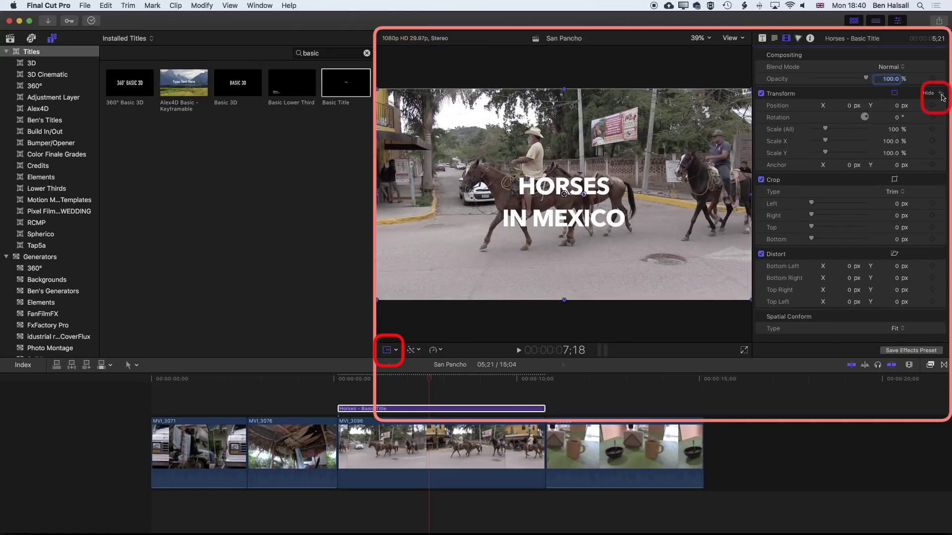
left_click(387, 351)
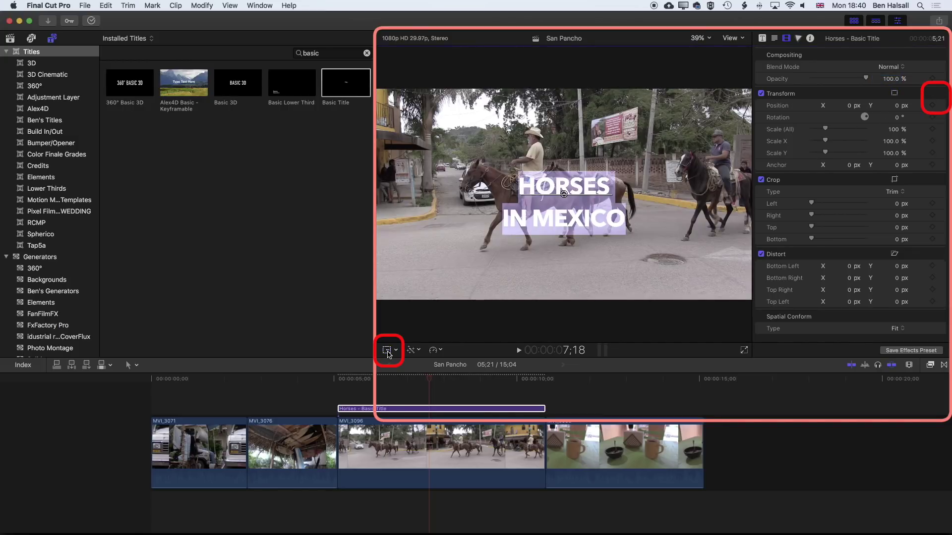
left_click(418, 390)
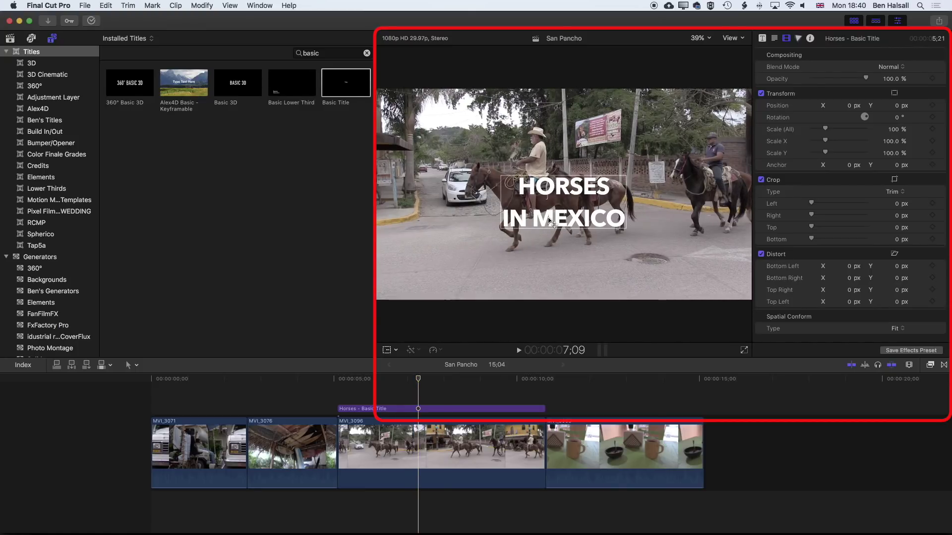
mouse_move(549, 219)
left_mouse_down()
mouse_move(560, 227)
mouse_move(513, 219)
mouse_move(642, 194)
mouse_move(593, 219)
mouse_move(535, 202)
mouse_move(563, 197)
mouse_move(568, 209)
mouse_move(550, 214)
left_mouse_up()
- Drag the title to just above frame centre, around X 2 px, Y 39 px
double_click(550, 215)
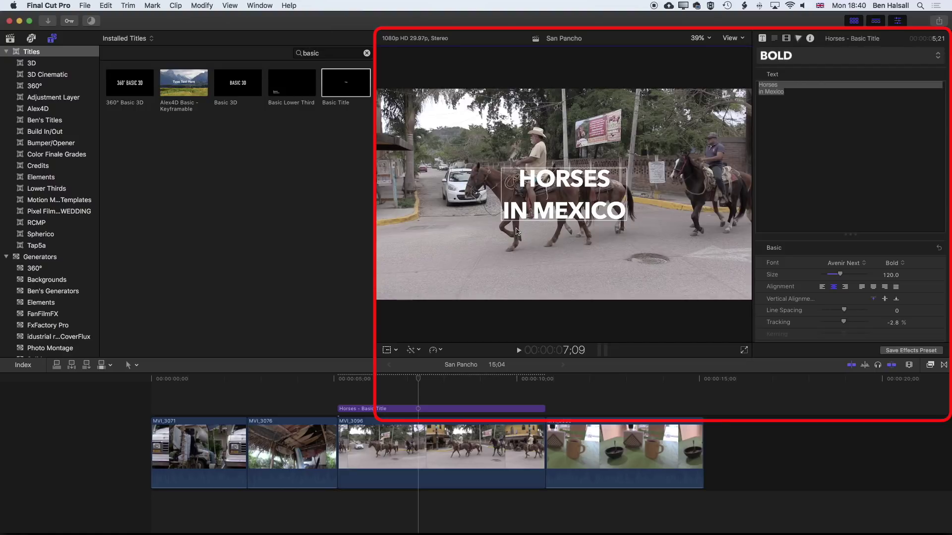
mouse_move(551, 213)
left_mouse_down()
mouse_move(537, 189)
mouse_move(557, 206)
mouse_move(551, 215)
left_mouse_up()
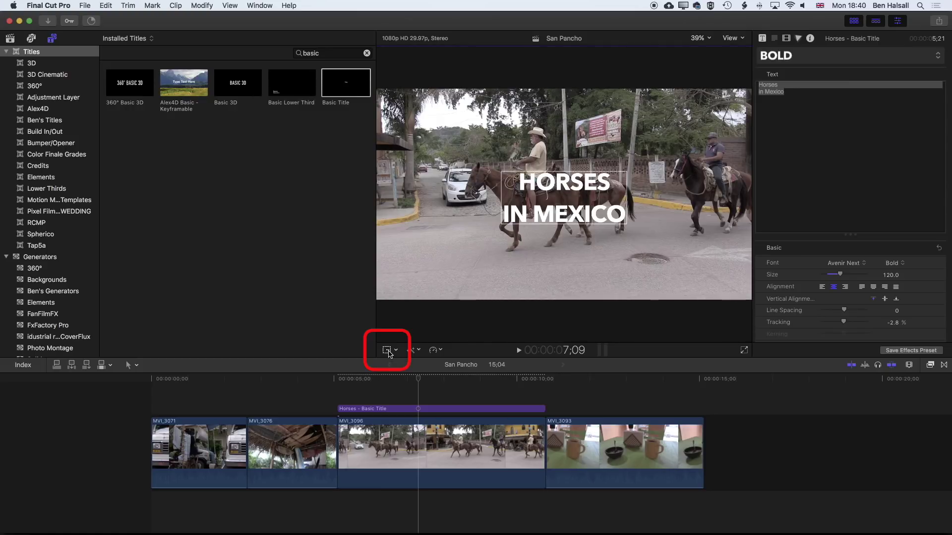
left_click_drag(562, 216, 561, 212)
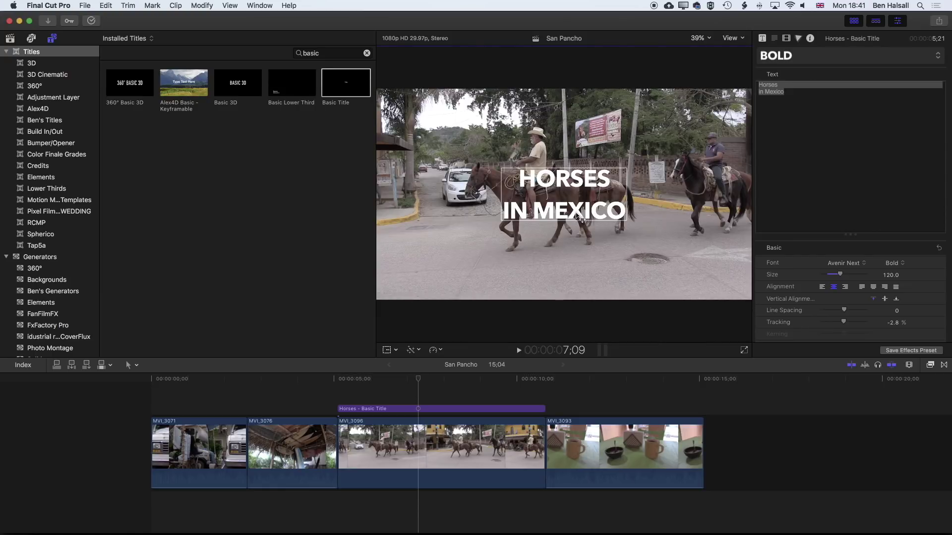
- Left-align the title and slide it left to Position X -830.46 px, Y 39 px
left_click(822, 287)
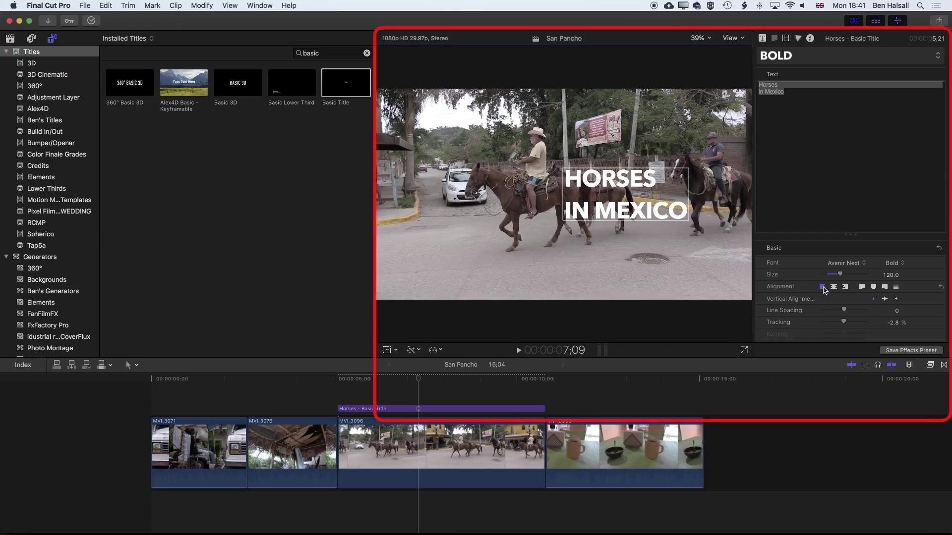
left_click(846, 287)
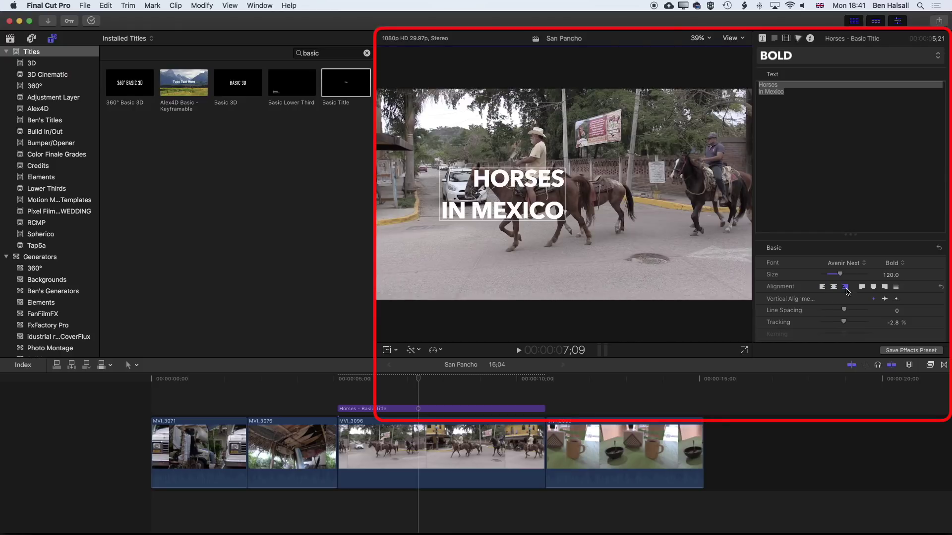
left_click(822, 289)
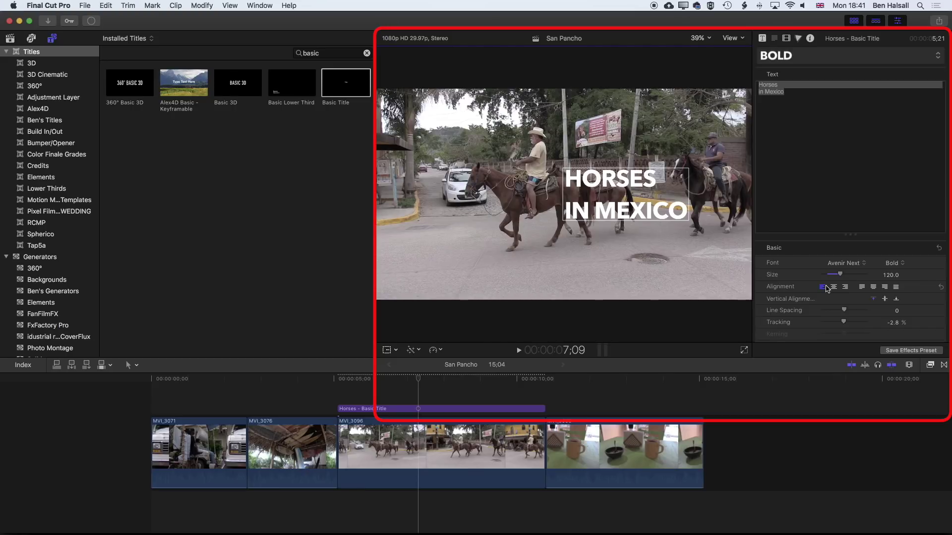
scroll(826, 289, "down", 2)
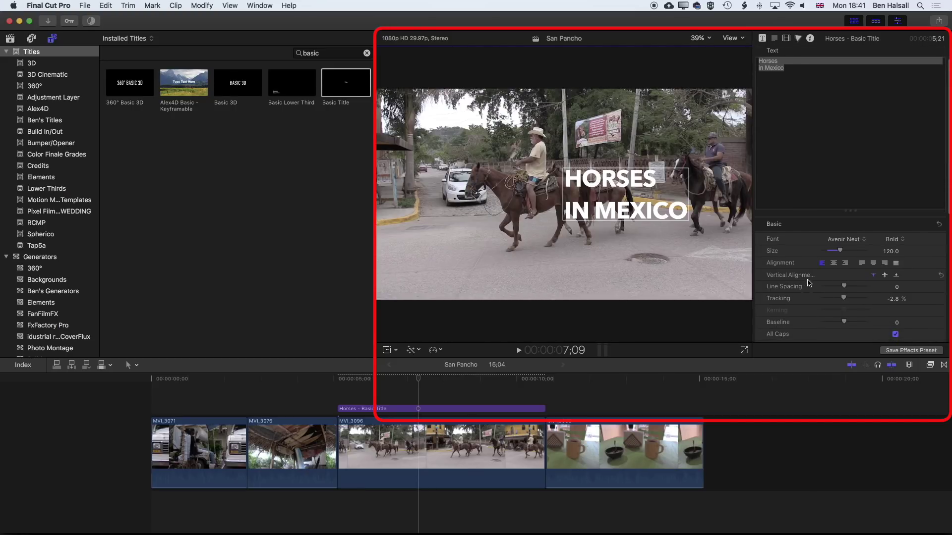
scroll(809, 282, "down", 2)
scroll(809, 282, "down", 5)
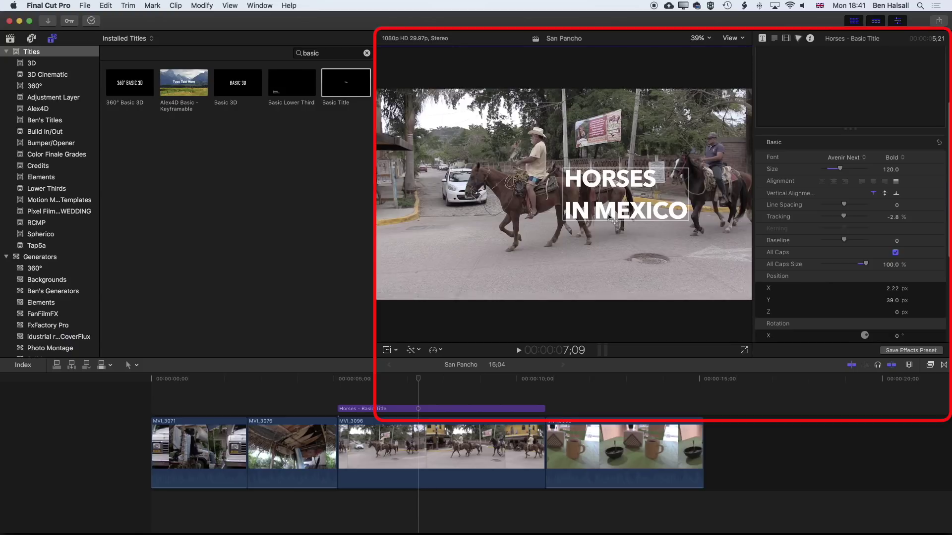
left_click_drag(610, 219, 408, 214)
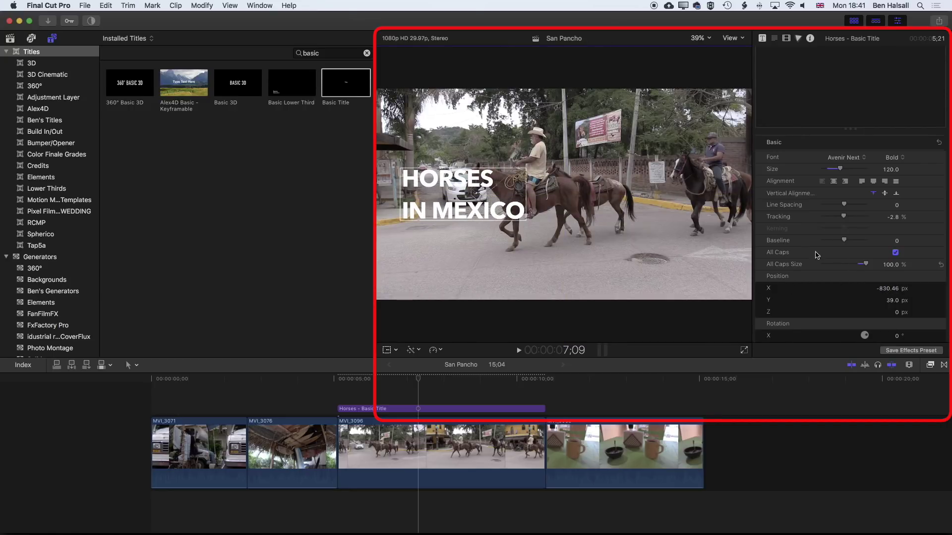
- Widen the title's letter tracking to about 7.58% and set line spacing to -42
mouse_move(844, 216)
left_mouse_down()
mouse_move(855, 204)
mouse_move(837, 206)
left_mouse_up()
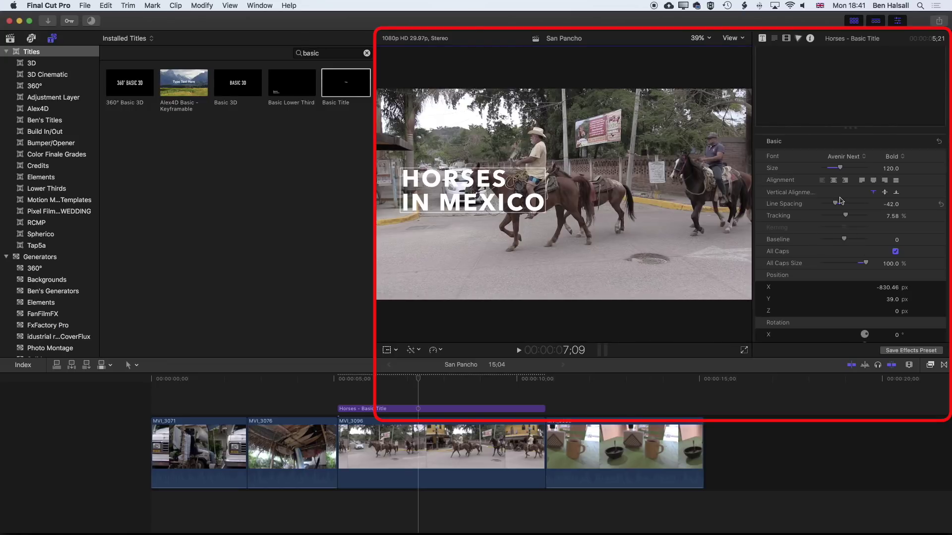
scroll(841, 201, "down", 3)
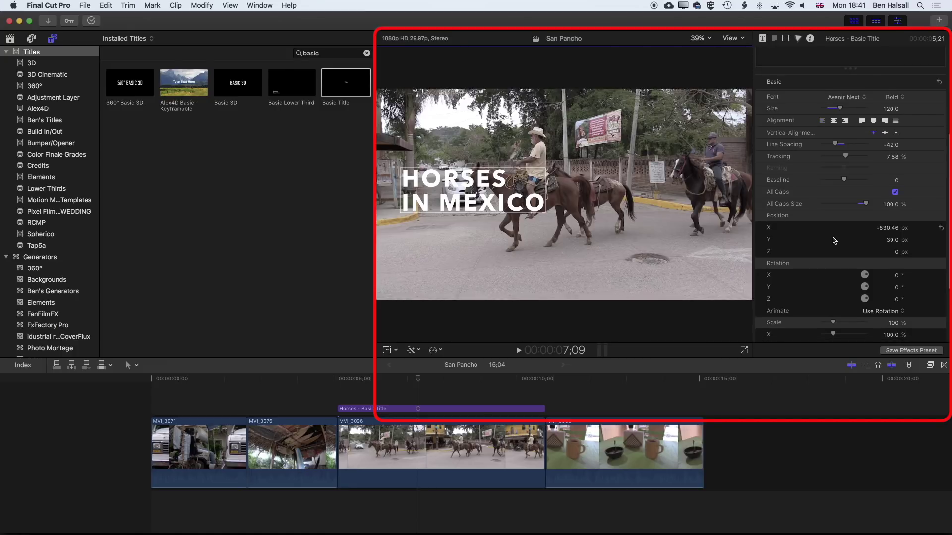
scroll(834, 240, "down", 2)
- Try a rotation on the title, then reset Rotation X, Y and Z to 0
left_click_drag(893, 245, 899, 266)
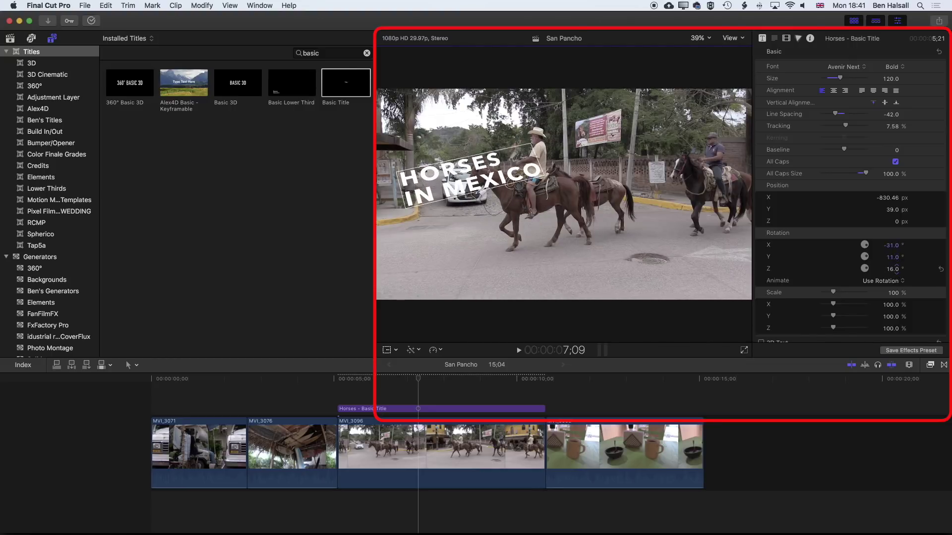
left_click(940, 245)
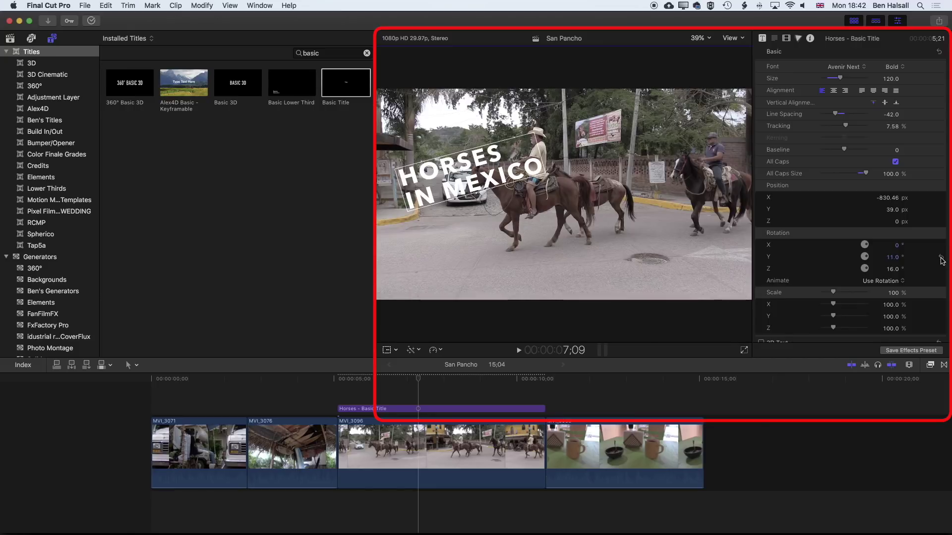
left_click(940, 257)
left_click(941, 269)
scroll(940, 271, "down", 3)
- Drag the title to the lower left of the frame, around X -874, Y -342
left_click_drag(484, 193, 480, 244)
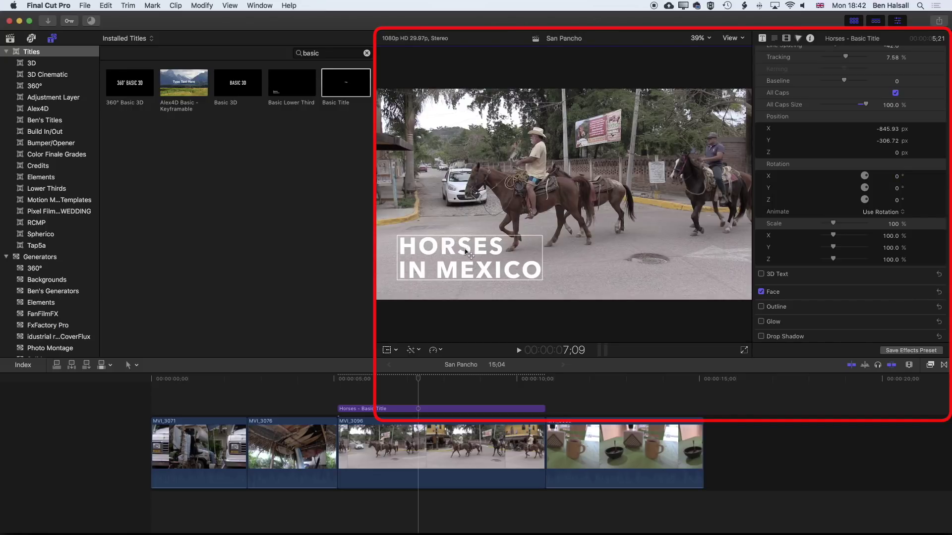
left_click_drag(466, 257, 462, 121)
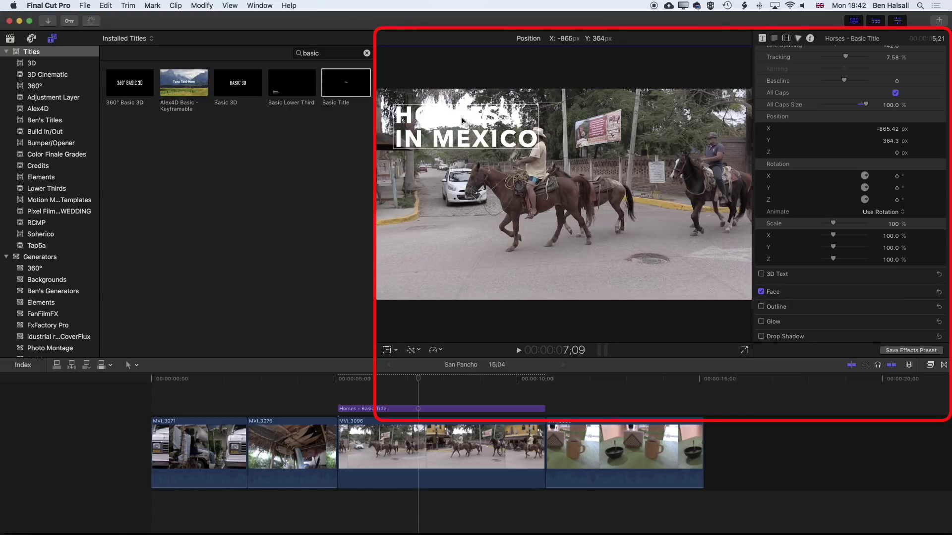
left_click_drag(462, 120, 460, 259)
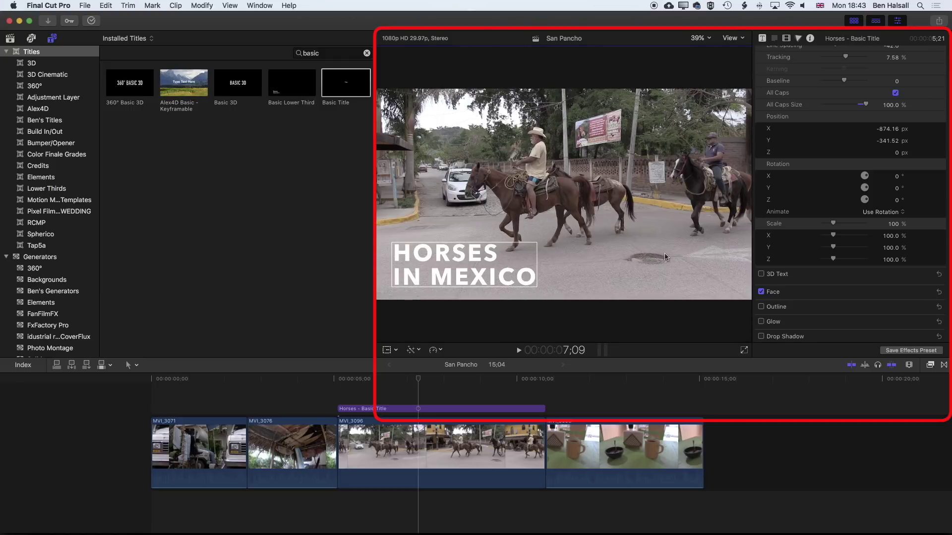
- Enable Drop Shadow, move the title to the upper left, and raise shadow blur to about 3.85
left_click(760, 336)
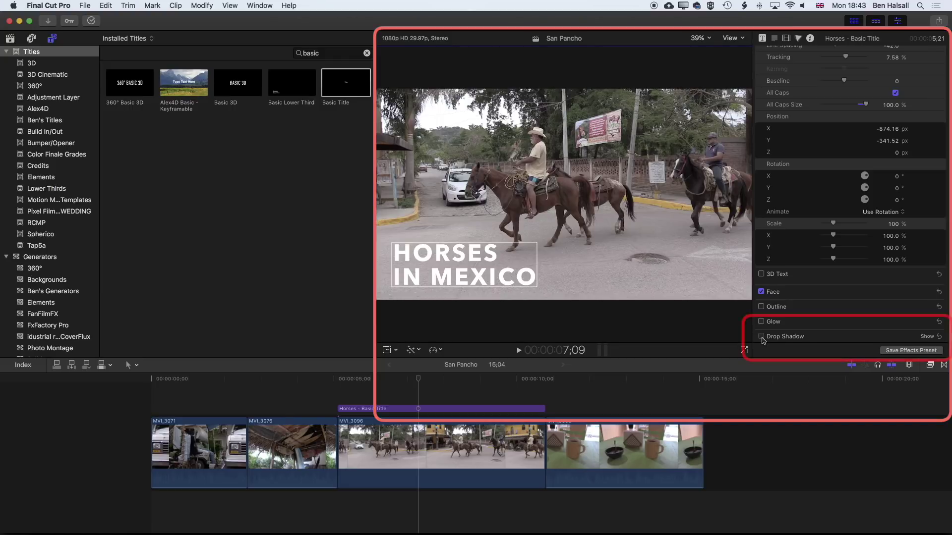
left_click_drag(461, 259, 427, 113)
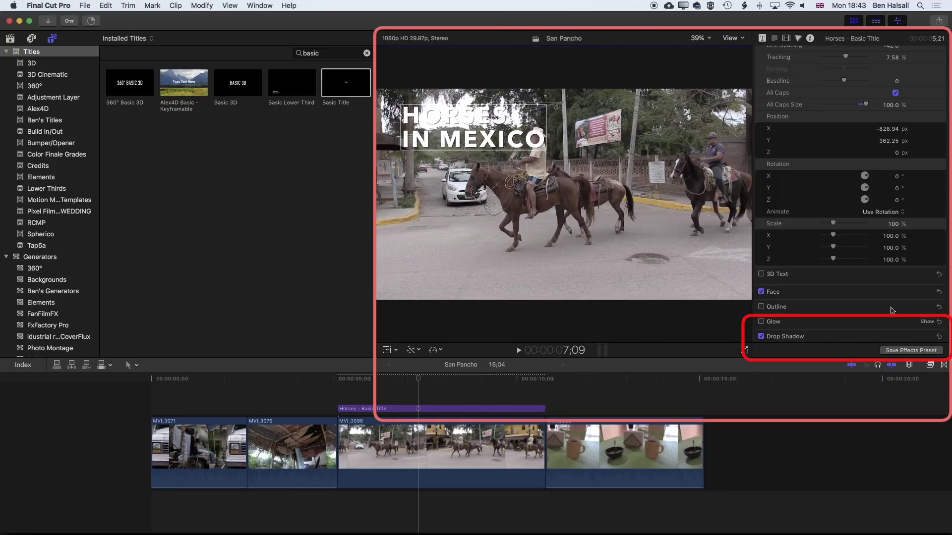
left_click(927, 336)
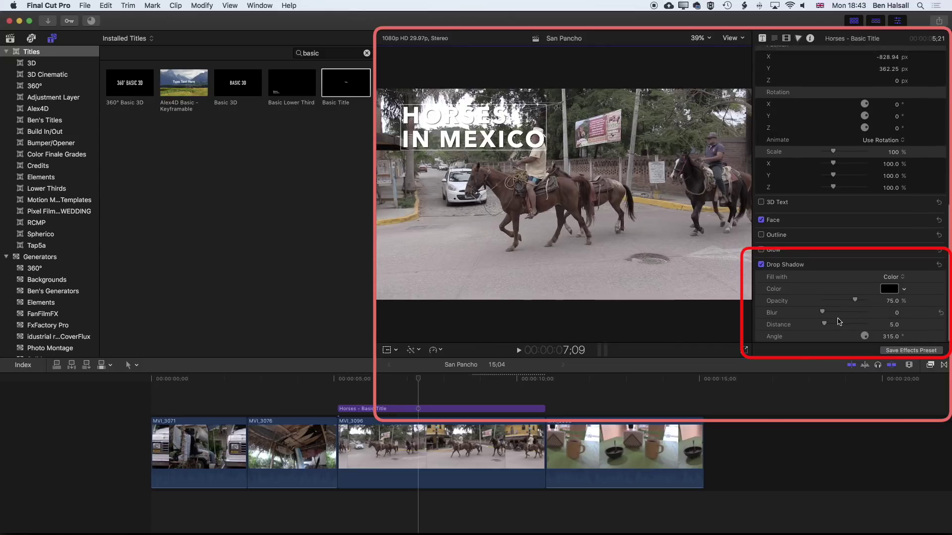
left_click_drag(821, 312, 840, 315)
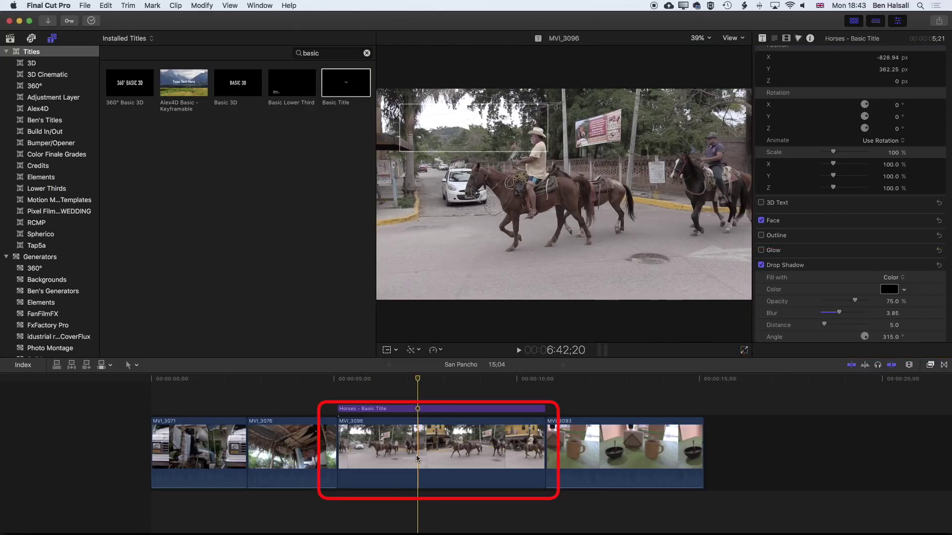
- Lower the MVI_3096 clip's Color Board highlights exposure to -40%
left_click(415, 454)
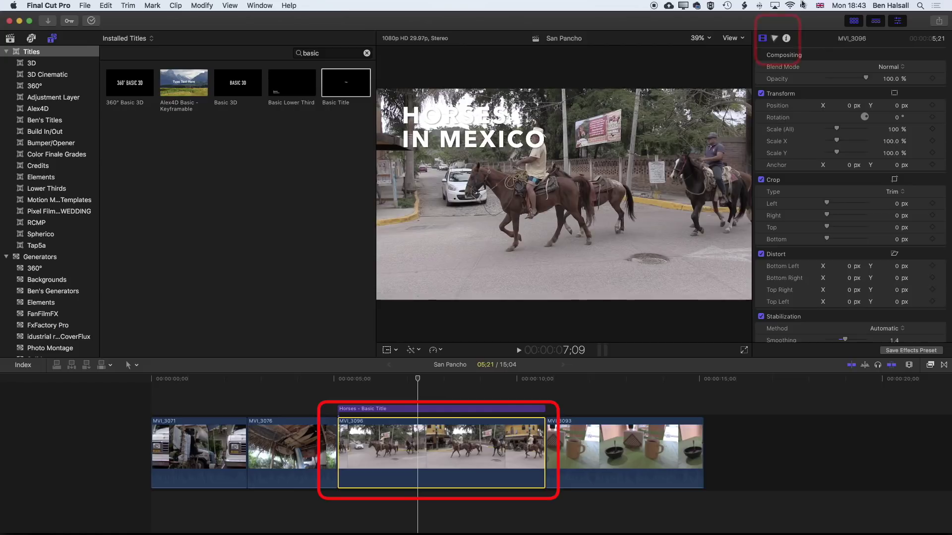
left_click(775, 39)
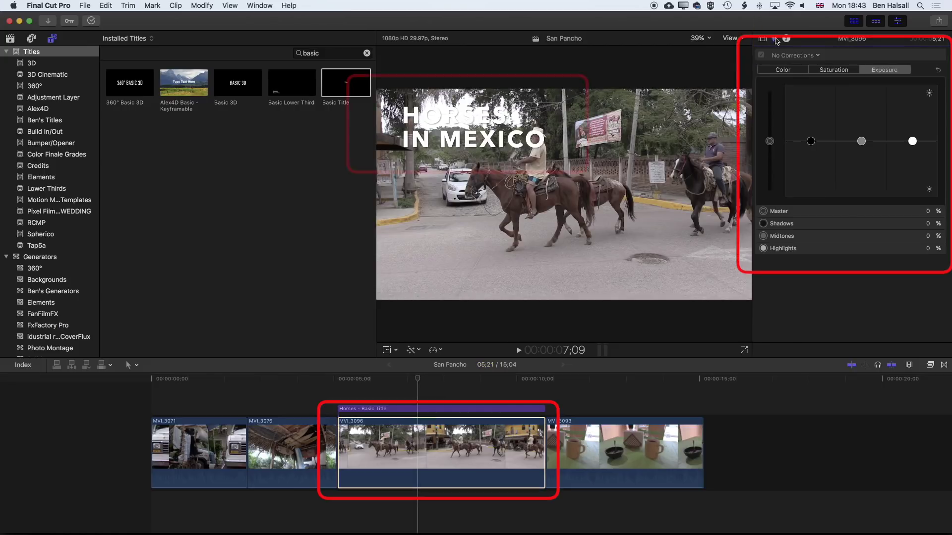
left_click(914, 147)
left_click_drag(915, 148, 912, 165)
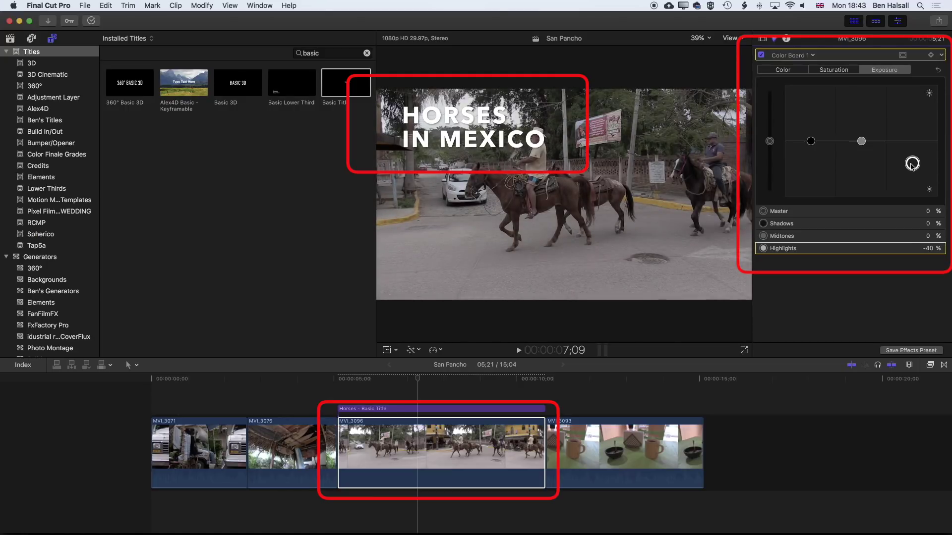
- Add a circular shape mask to the correction and position it behind the title area
left_click(903, 55)
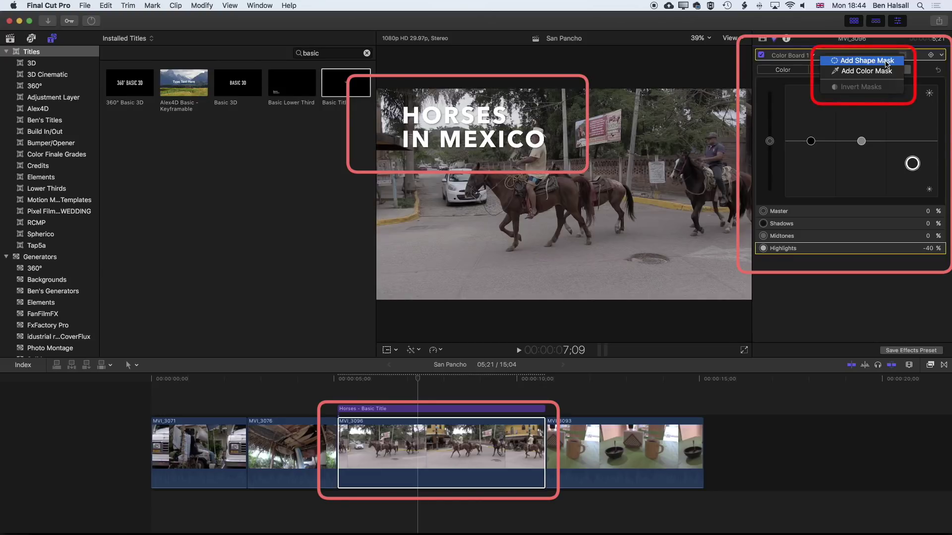
left_click(866, 60)
left_click_drag(545, 177, 483, 115)
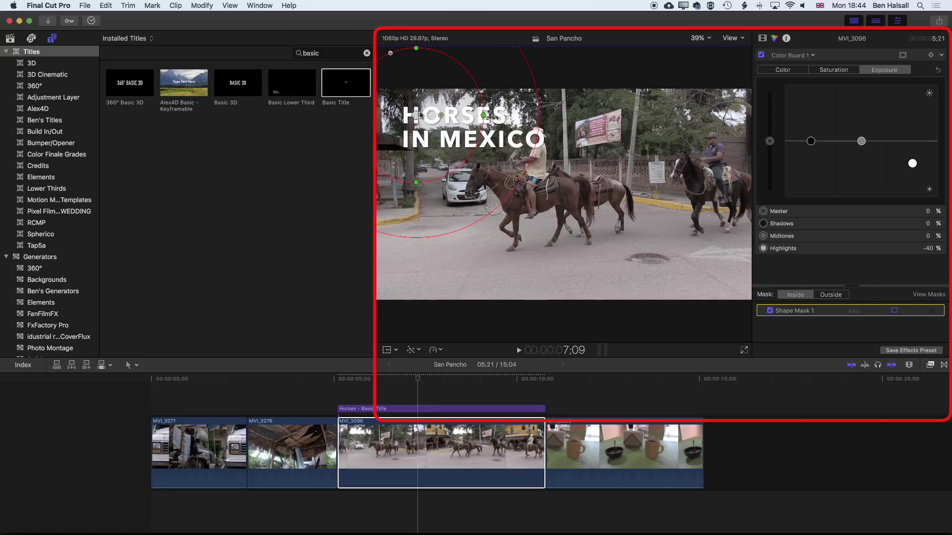
left_click_drag(420, 115, 441, 67)
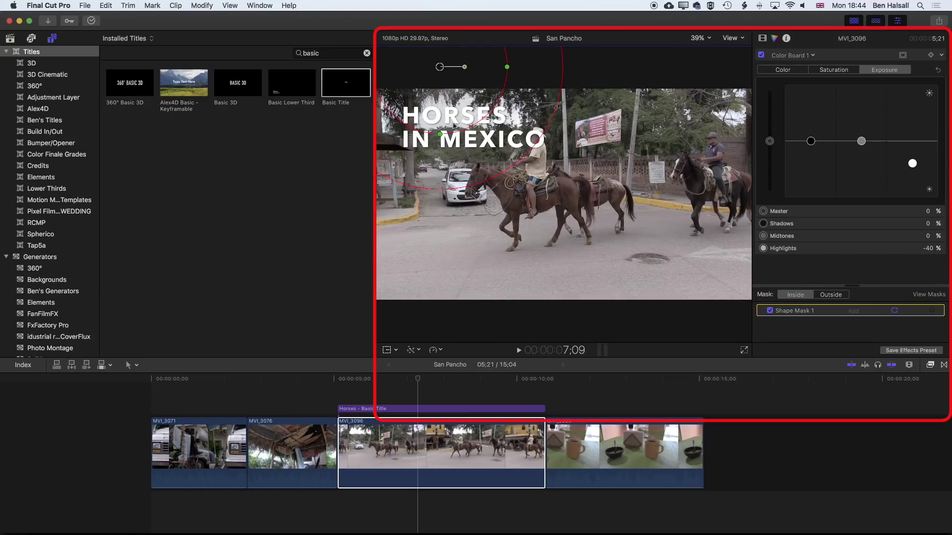
left_click_drag(418, 379, 376, 380)
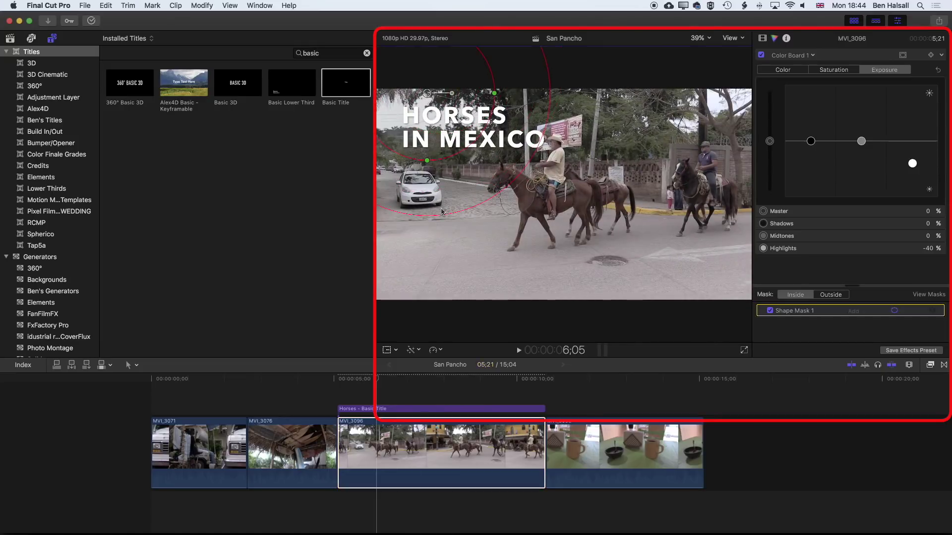
- Move the title back to the bottom left and reshape the mask into a wide ellipse around it
left_click(425, 408)
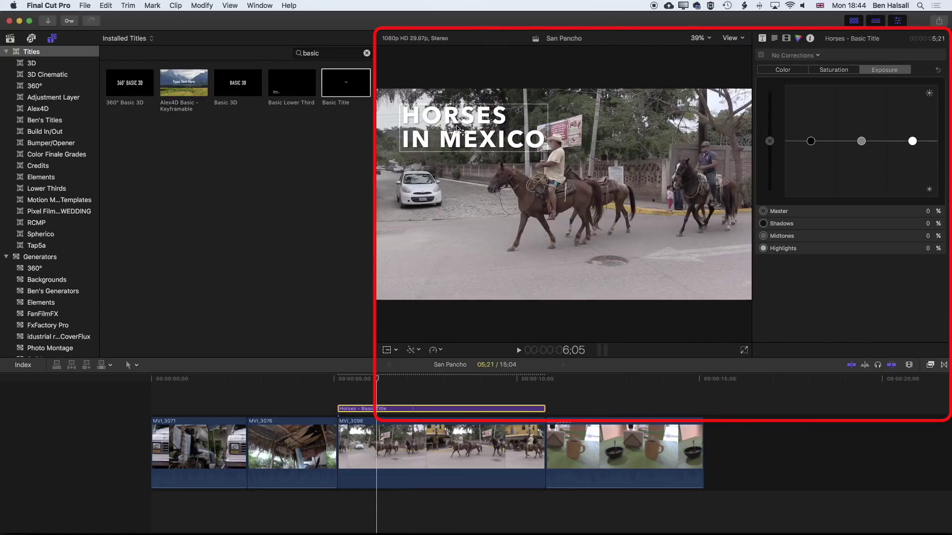
left_click_drag(457, 124, 438, 261)
left_click(455, 93)
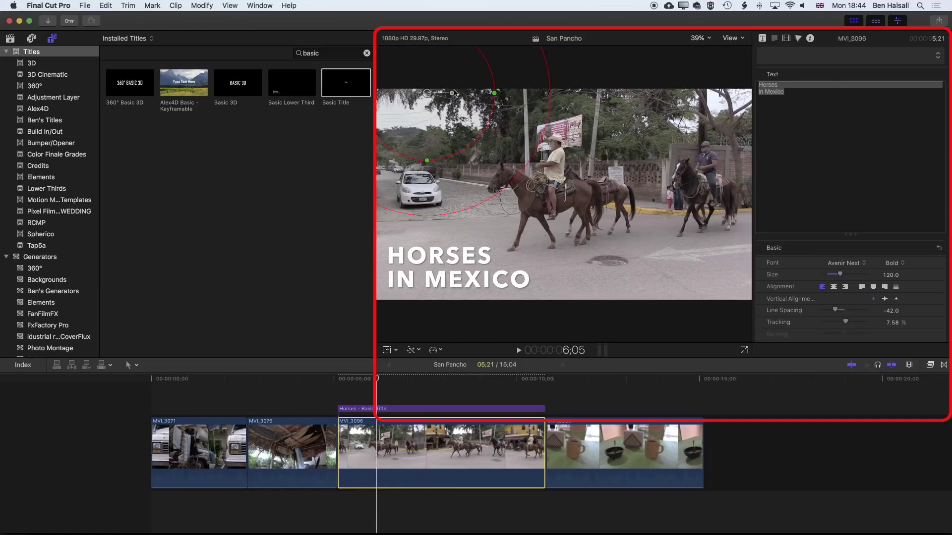
left_click_drag(427, 94, 418, 265)
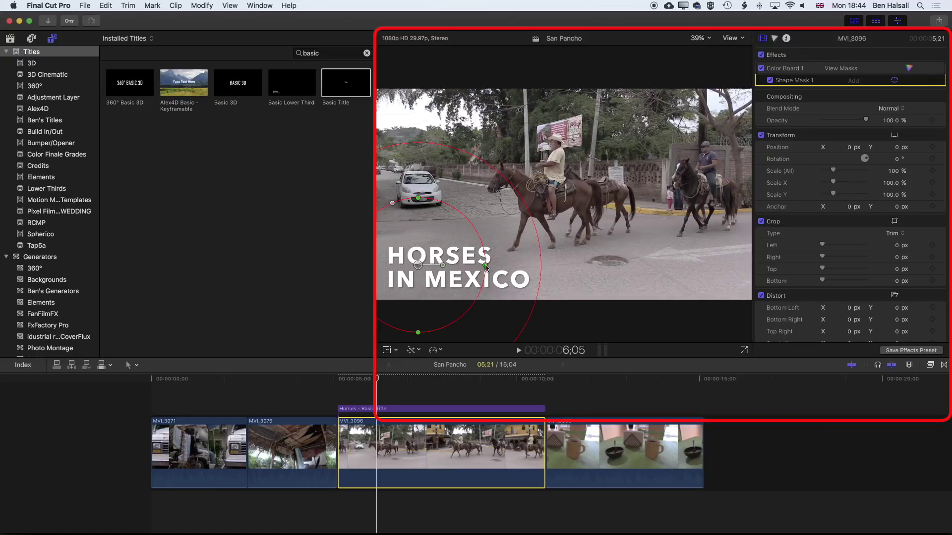
left_click_drag(417, 199, 418, 218)
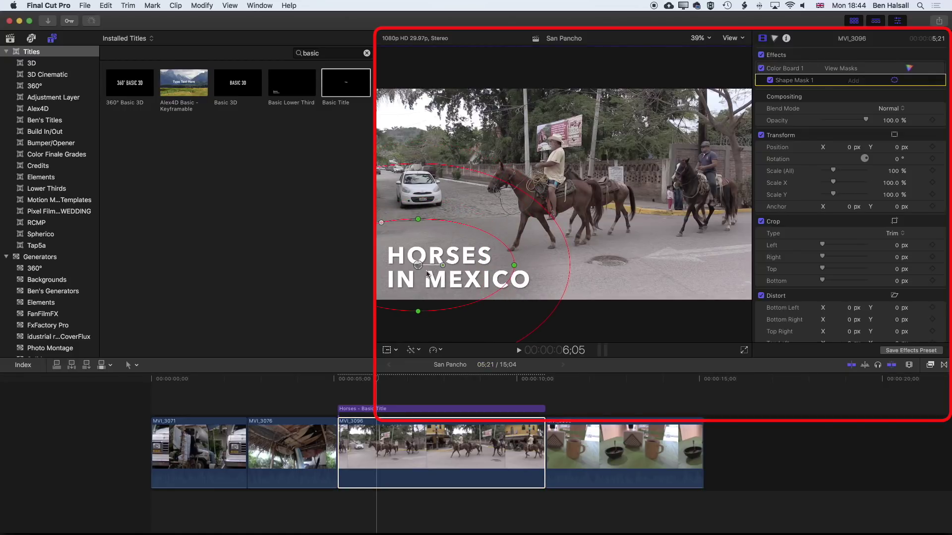
left_click_drag(420, 276, 432, 297)
left_click_drag(526, 287, 551, 286)
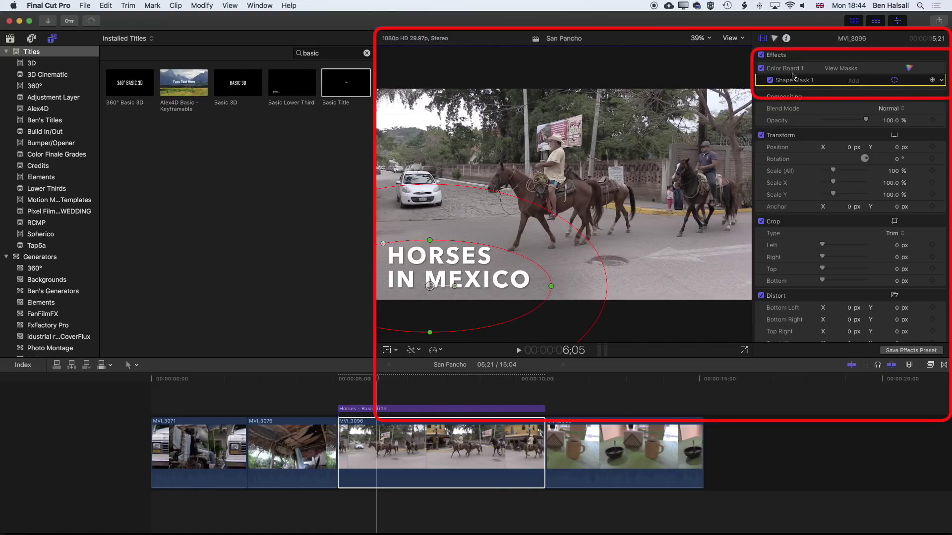
- Set midtones exposure to -12% and highlights to -33%, then scrub to check the grade
left_click(911, 70)
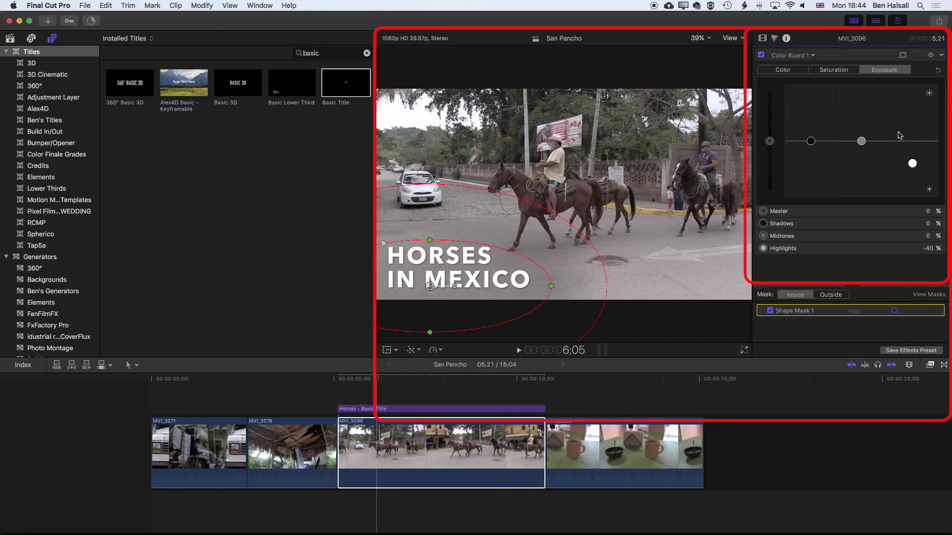
mouse_move(861, 143)
left_mouse_down()
mouse_move(861, 171)
mouse_move(861, 137)
mouse_move(860, 150)
left_mouse_up()
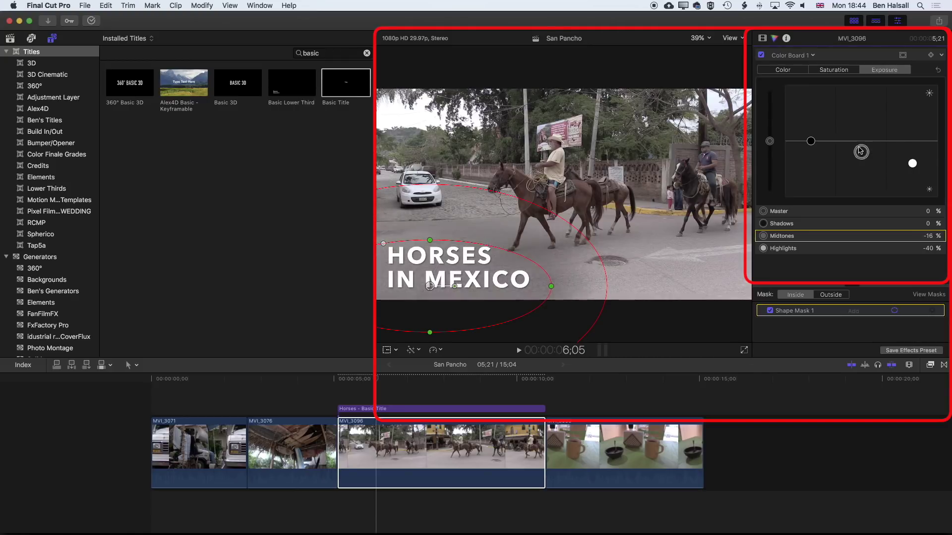
mouse_move(912, 163)
left_mouse_down()
mouse_move(912, 147)
mouse_move(913, 159)
left_mouse_up()
left_click_drag(358, 379, 512, 382)
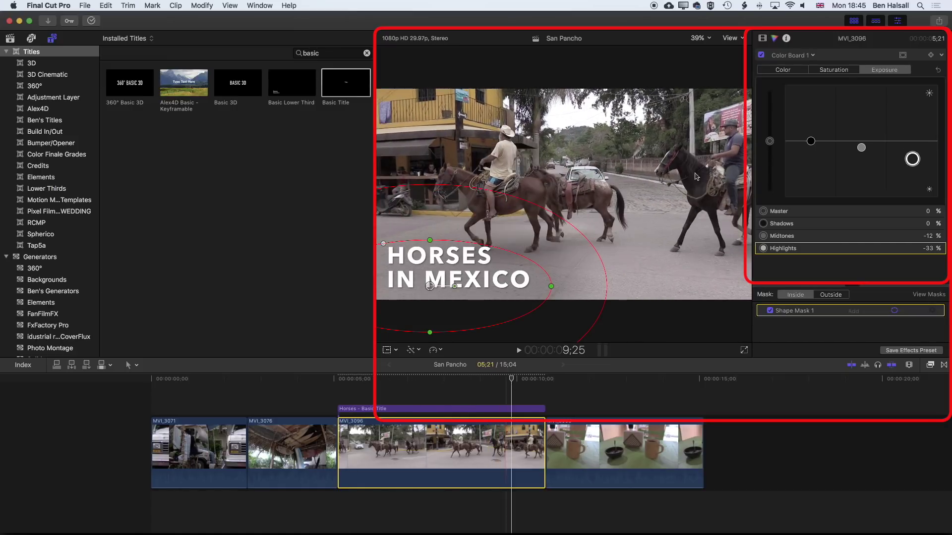
- Show the Horses - Basic Title clip's Video inspector and return the playhead to 7;14
left_click(762, 38)
left_click(424, 409)
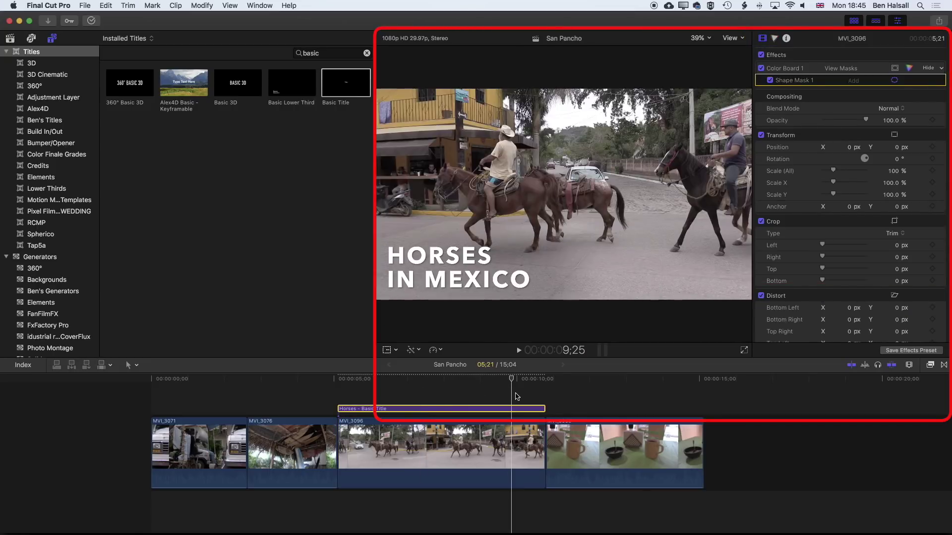
left_click_drag(511, 380, 424, 380)
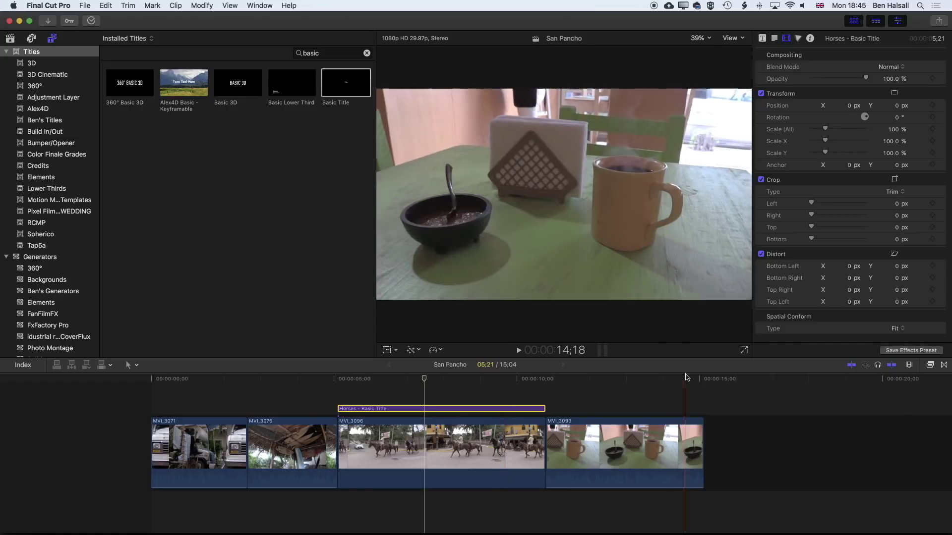
- Apply the Movements Slide transition to the title clip and preview it sliding in
left_click(943, 366)
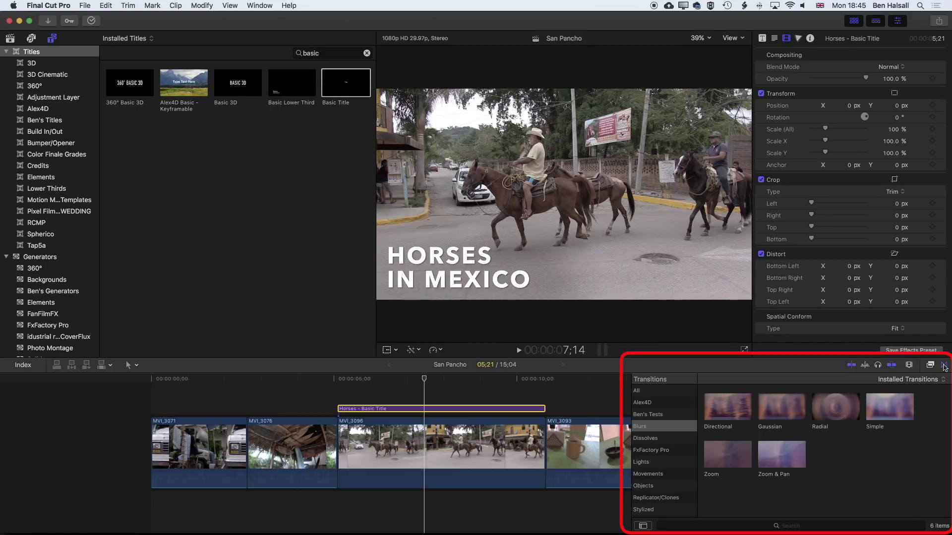
left_click(671, 481)
scroll(749, 458, "down", 5)
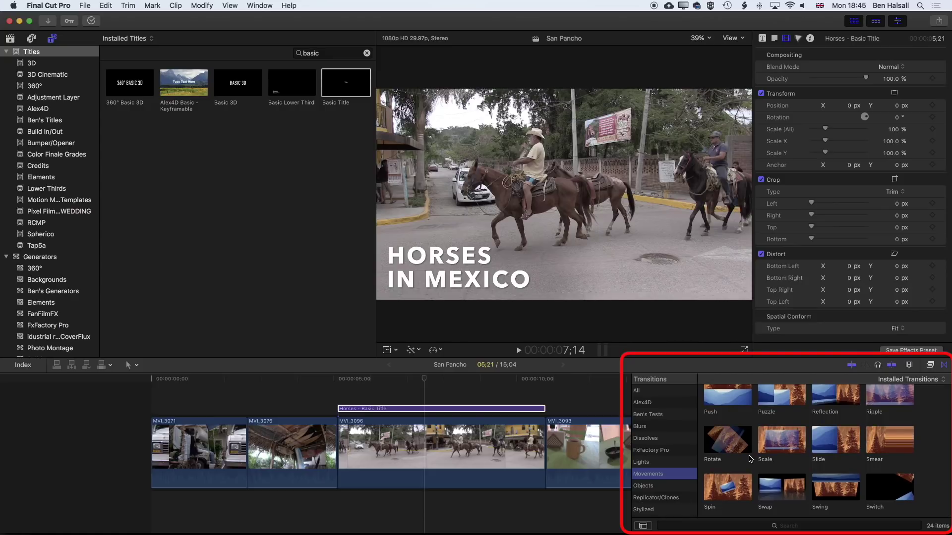
left_click_drag(833, 441, 441, 412)
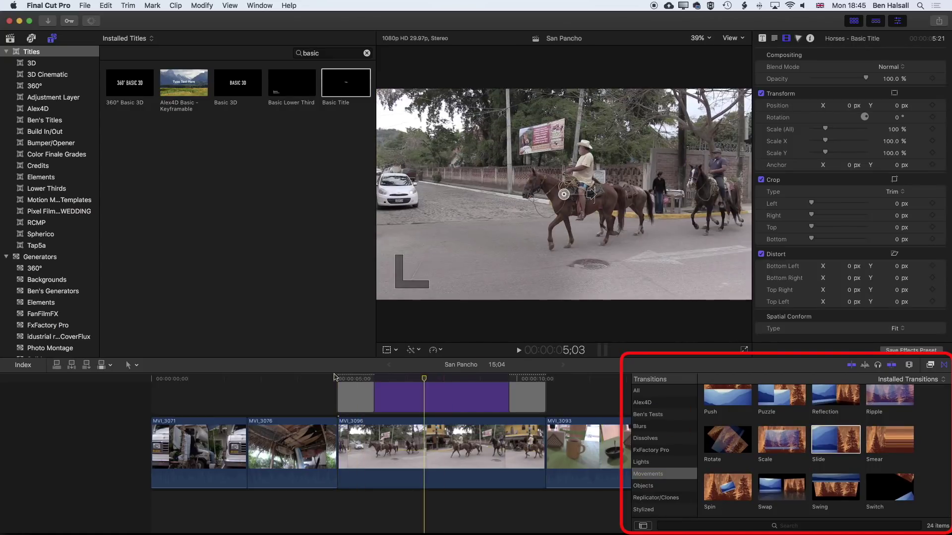
left_click(331, 379)
key("space")
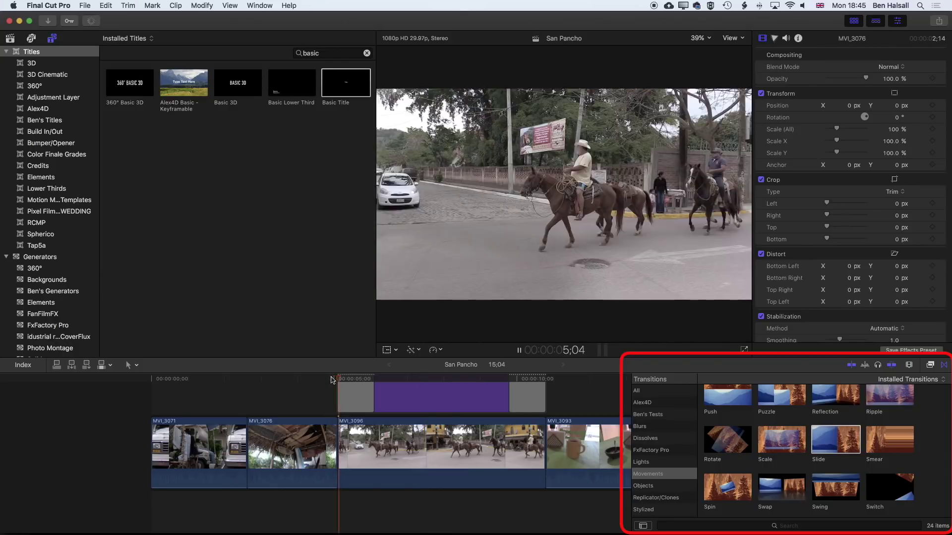
key("space")
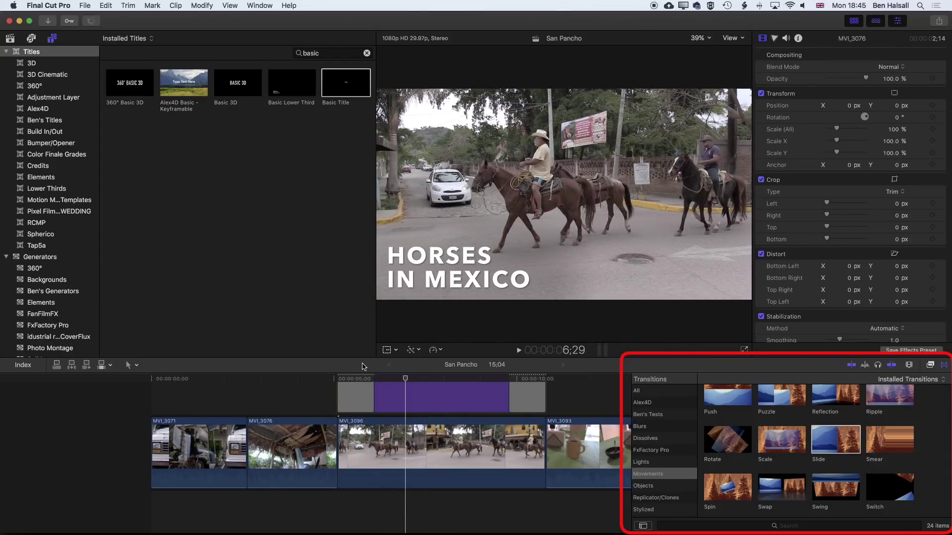
- Shift the title text slightly right and preview the repositioned title
left_click_drag(447, 286, 491, 281)
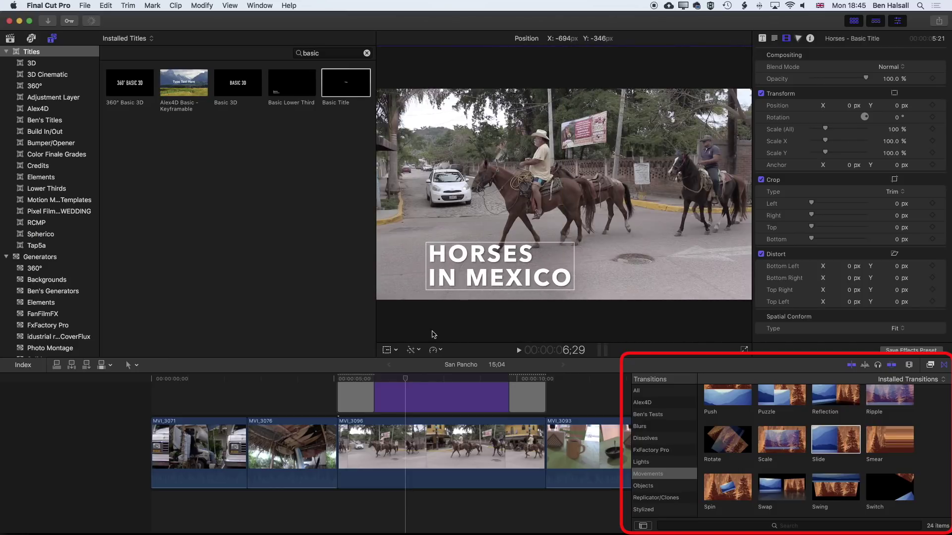
left_click(329, 379)
key("space")
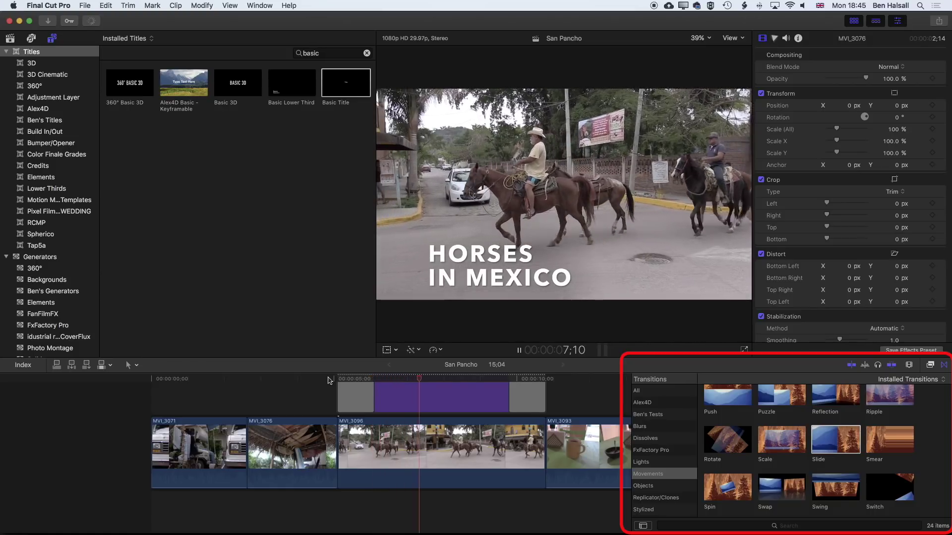
key("space")
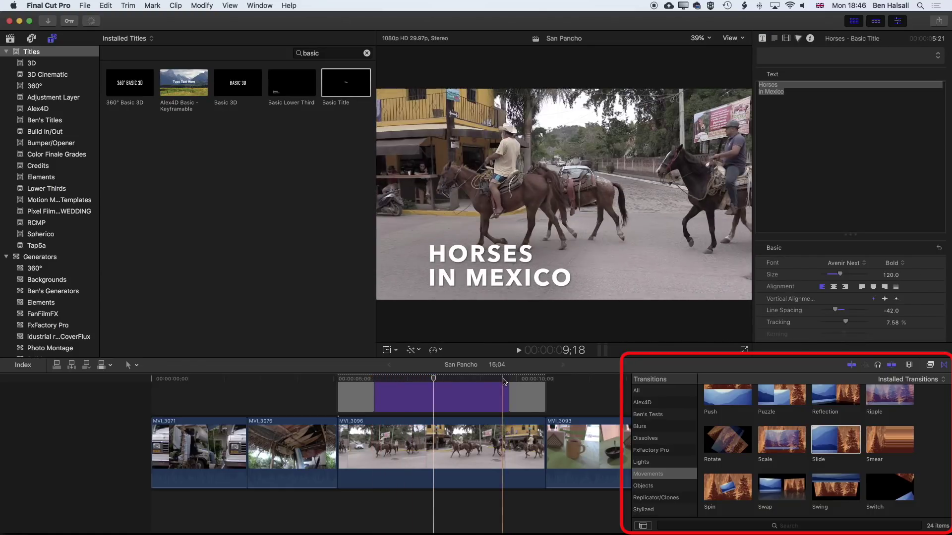
- Preview the title's ending and park the playhead just before it ends
left_click(506, 391)
key("space")
key("space")
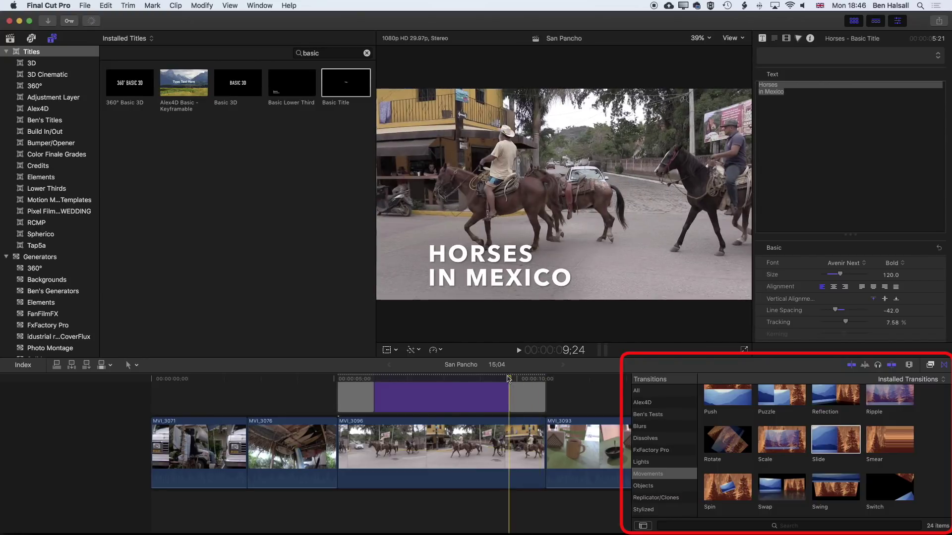
key("space")
key("space")
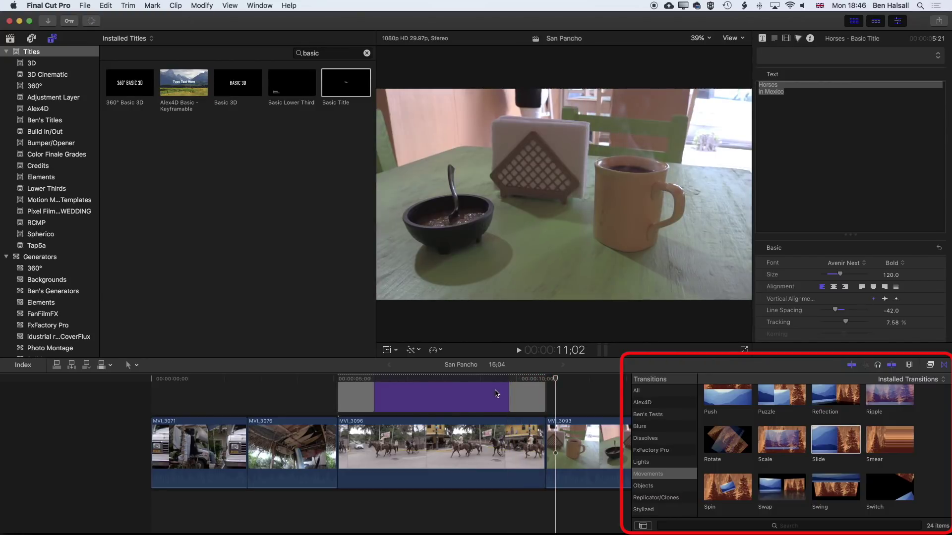
left_click(460, 402)
scroll(460, 402, "right", 3)
scroll(460, 401, "up", 2)
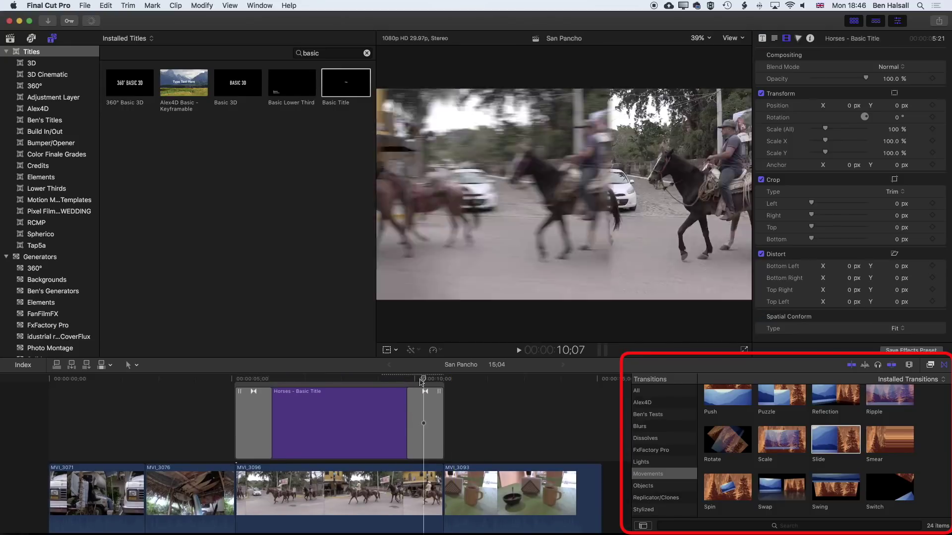
left_click(413, 382)
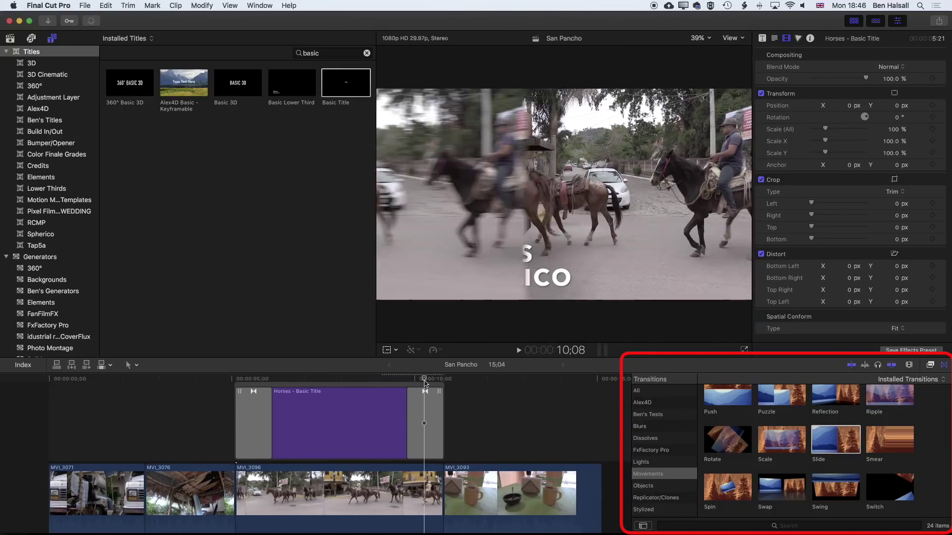
left_click(396, 381)
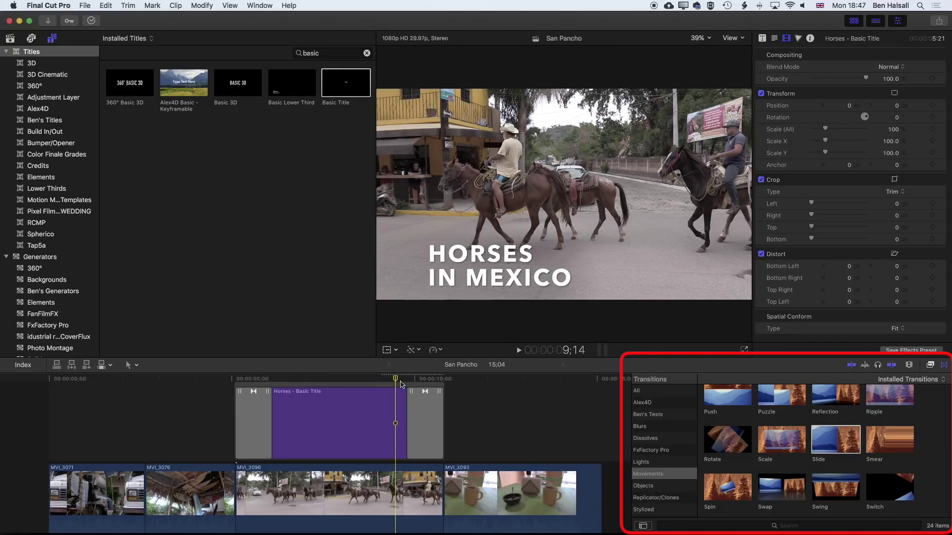
- Delete the Slide transition at the title's end
left_click(427, 414)
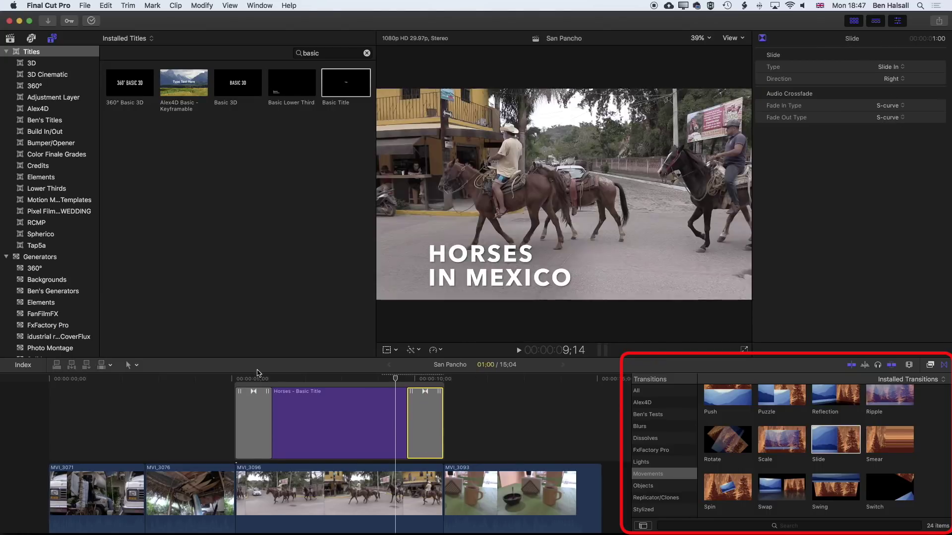
left_click(232, 379)
key("space")
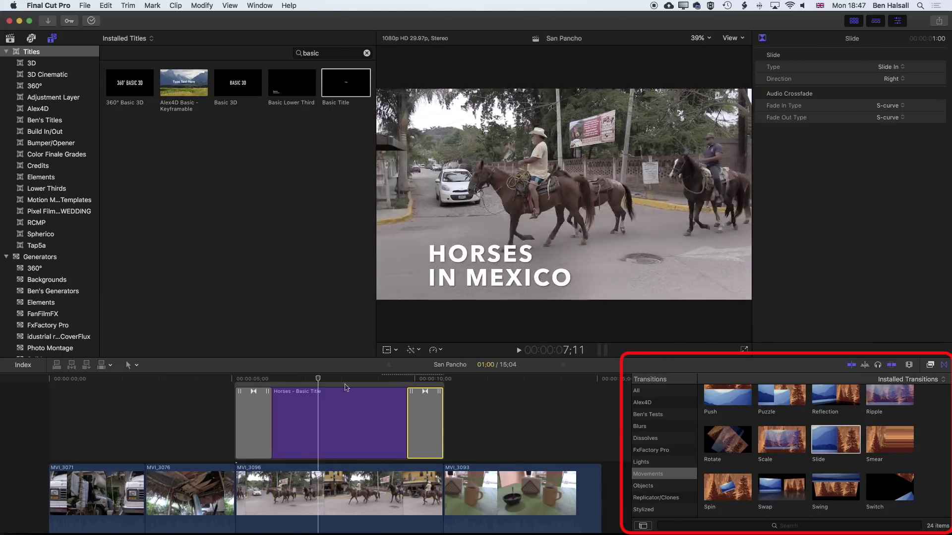
key("Delete")
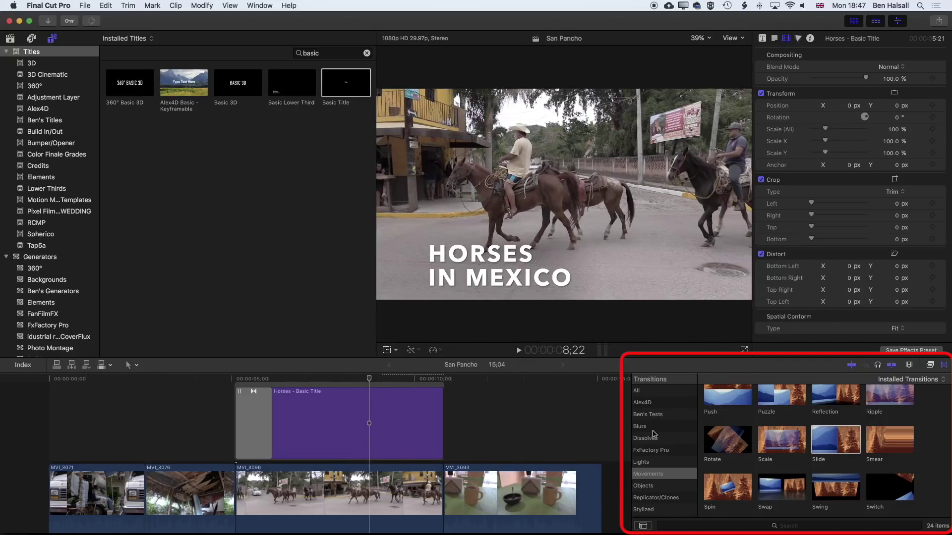
- Try a Cross Dissolve at the title's end, preview it, then remove it and return to 9;08
left_click(655, 439)
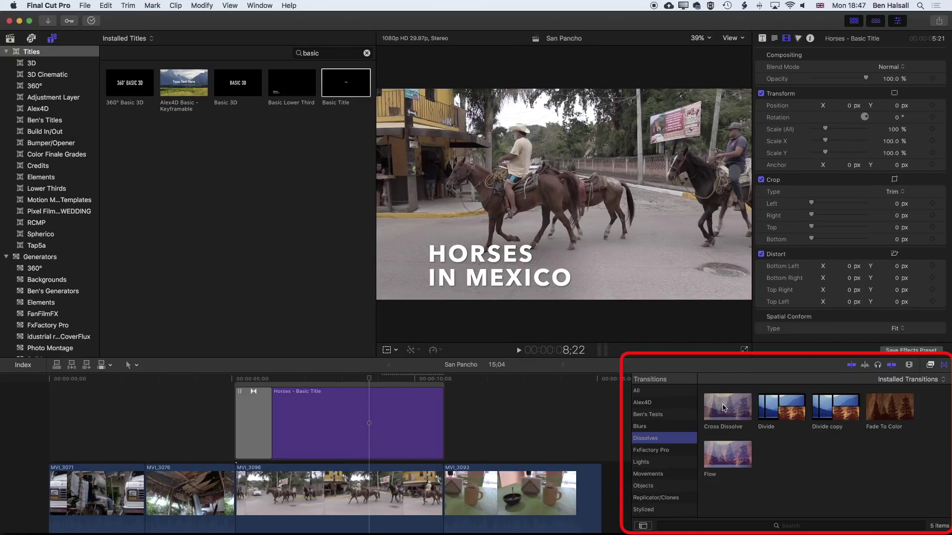
left_click_drag(722, 407, 426, 421)
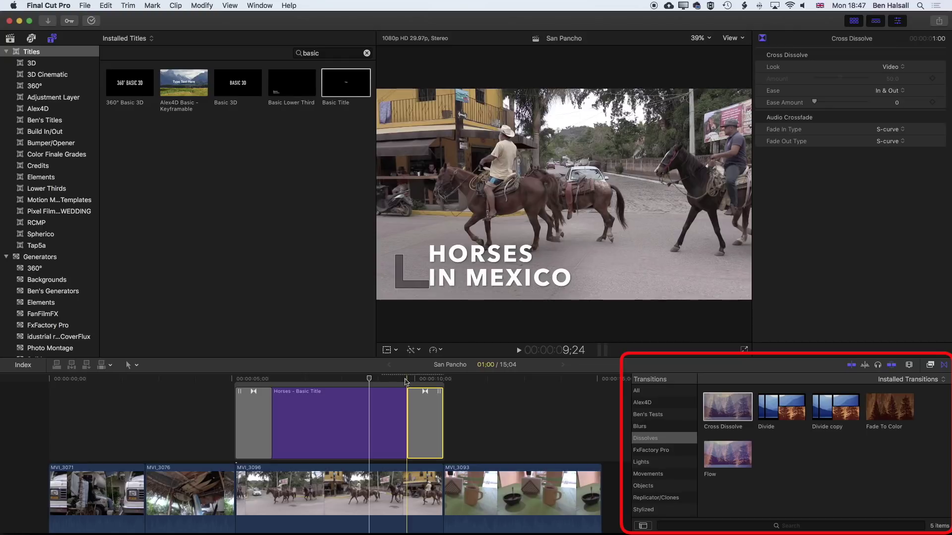
key("space")
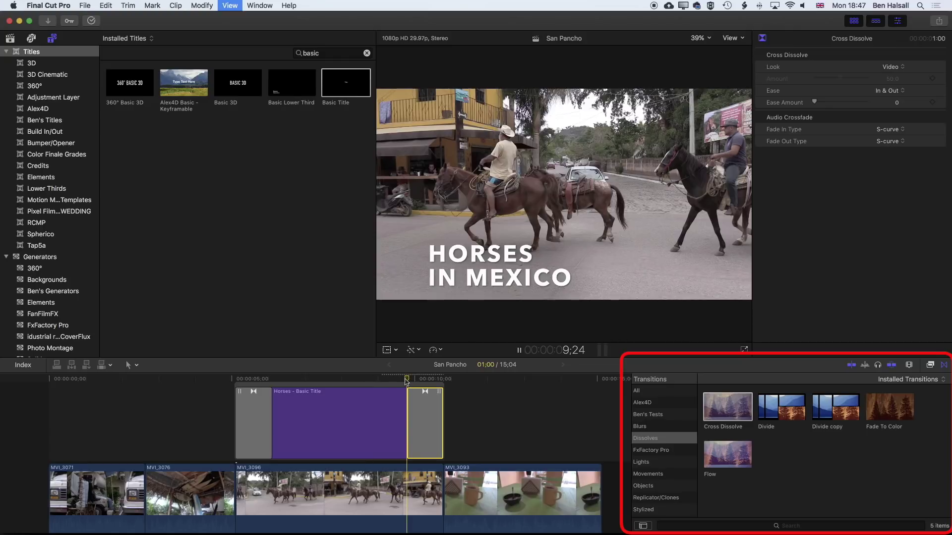
key("space")
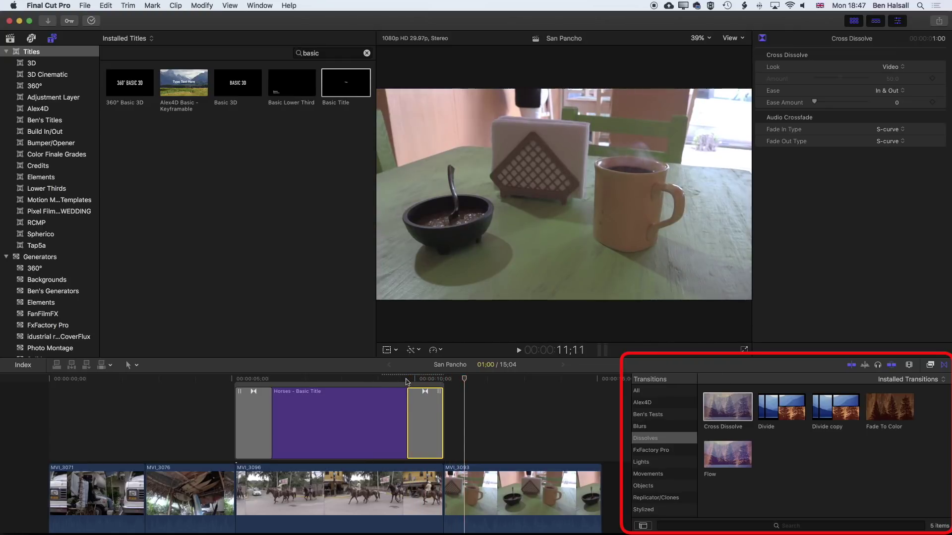
key("Delete")
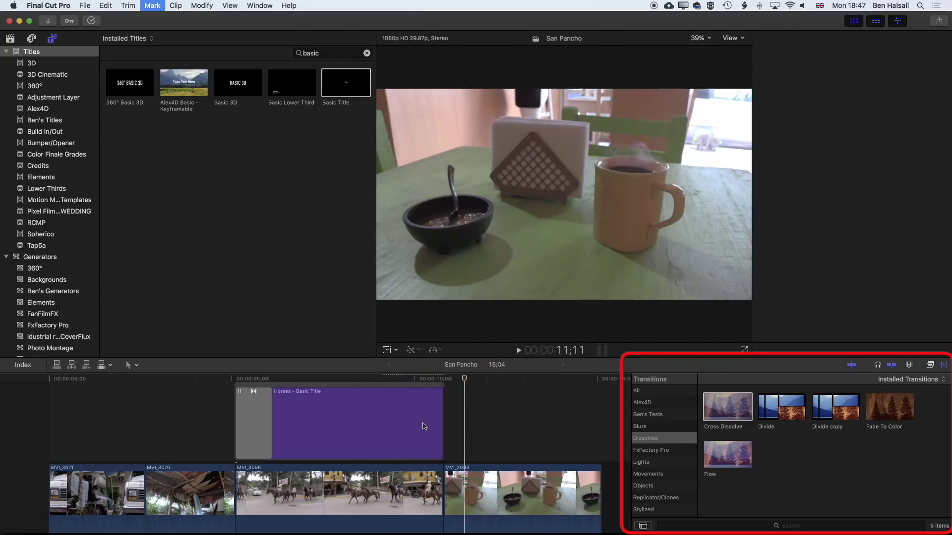
left_click_drag(419, 378, 390, 380)
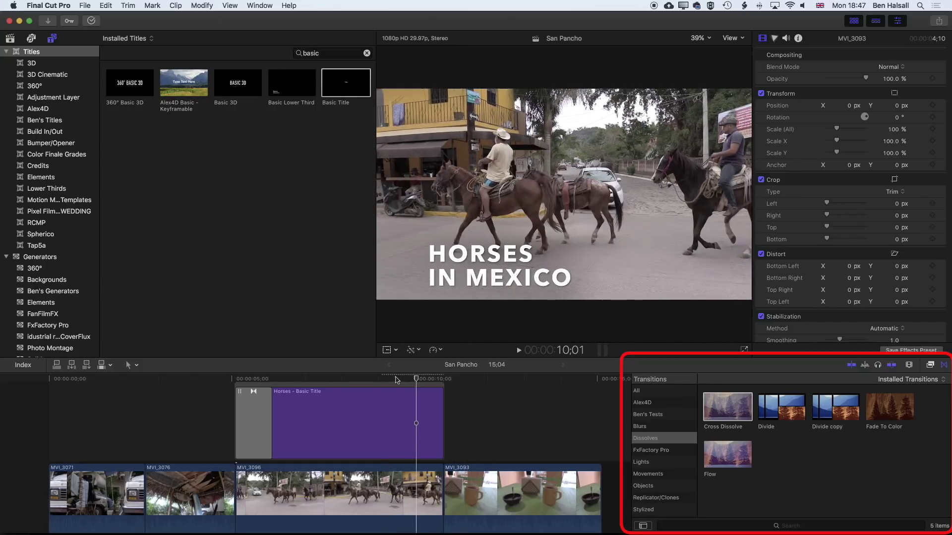
- Set a transform keyframe on the title and move to its last frame
left_click(399, 411)
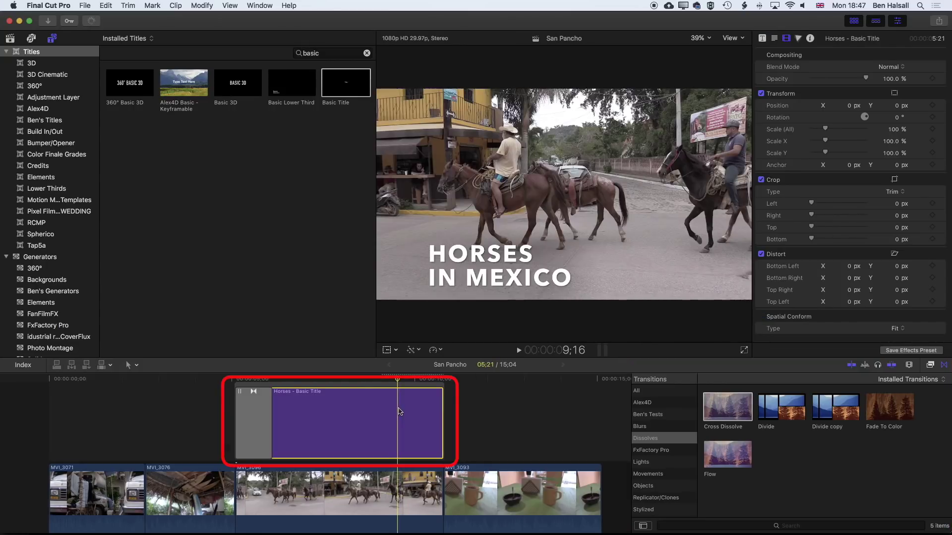
left_click(388, 351)
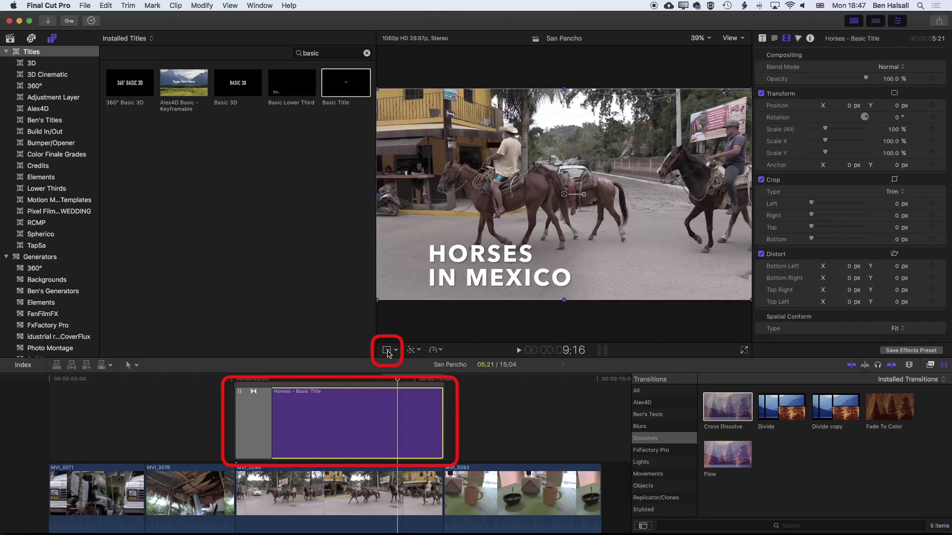
left_click(400, 55)
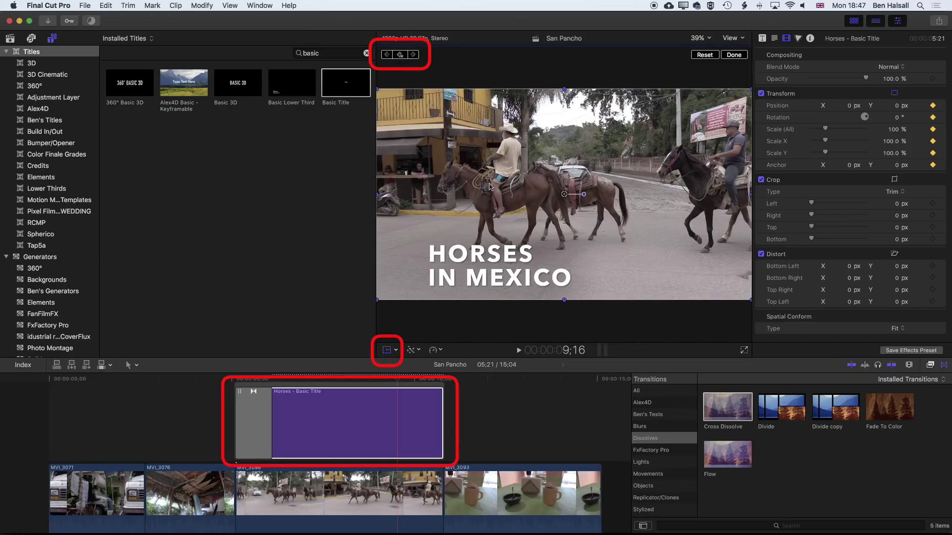
left_click_drag(413, 381, 441, 383)
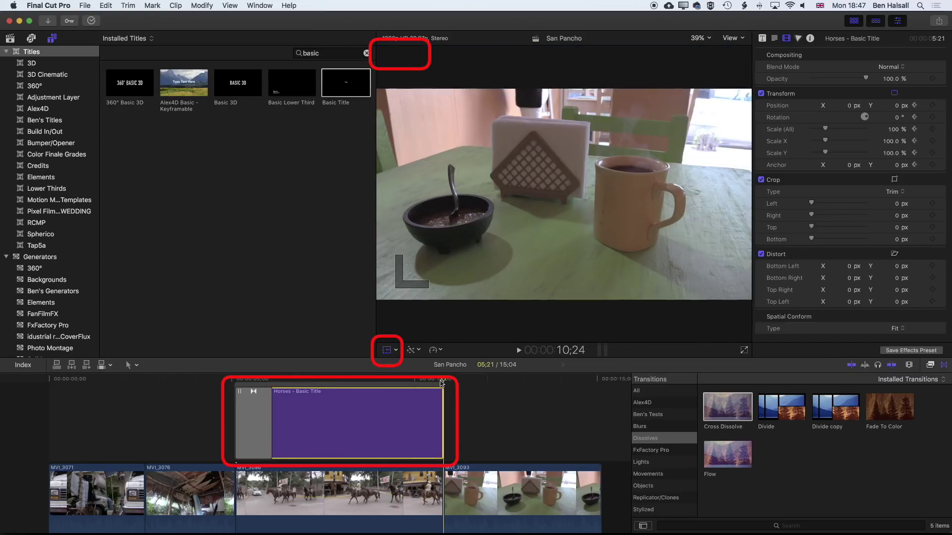
key("Left")
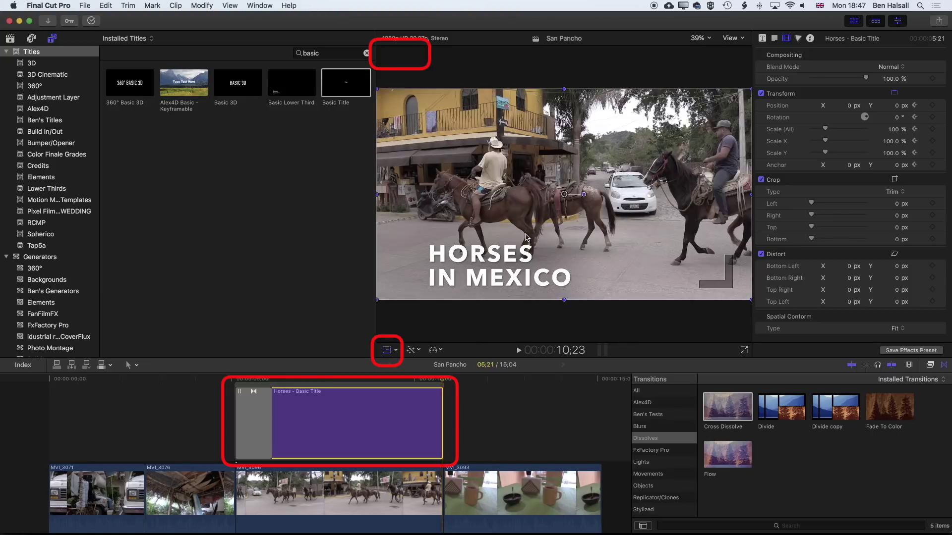
key("Right")
key("Left")
key("Right")
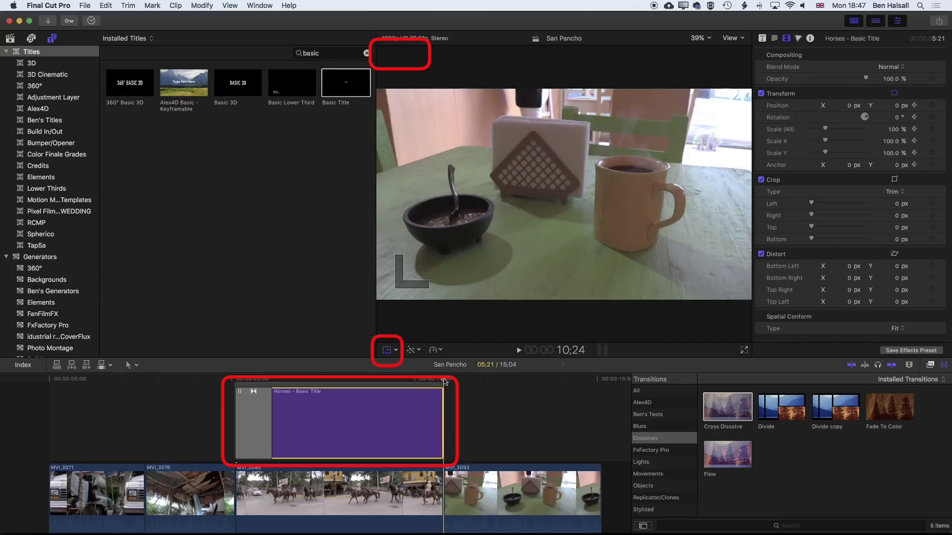
key("Left")
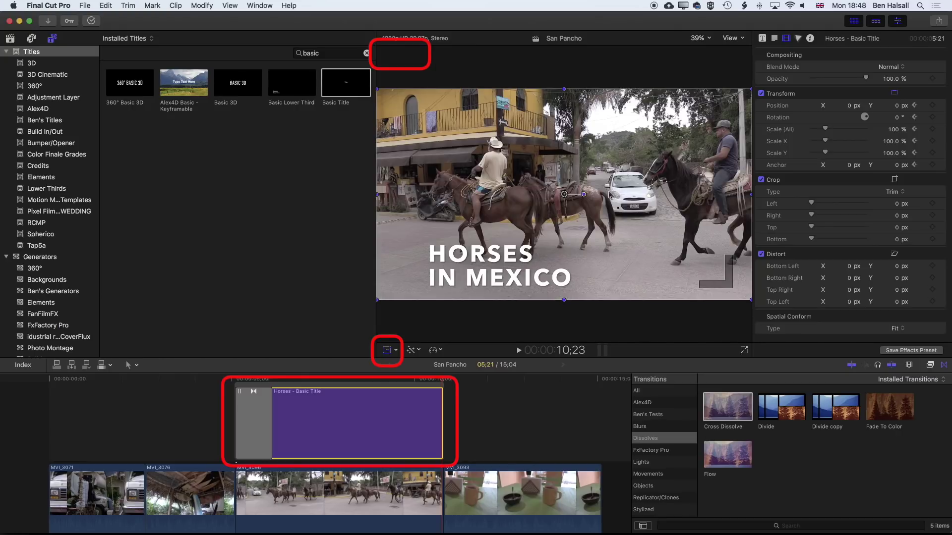
- Drag the title off-screen left to about X -1209.7 and play back the slide-out
left_click_drag(565, 195, 327, 194)
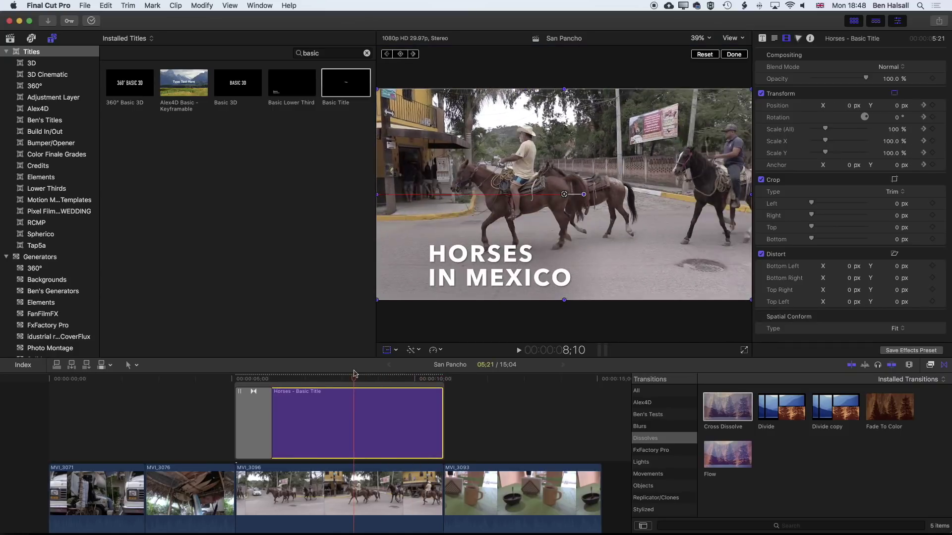
key("space")
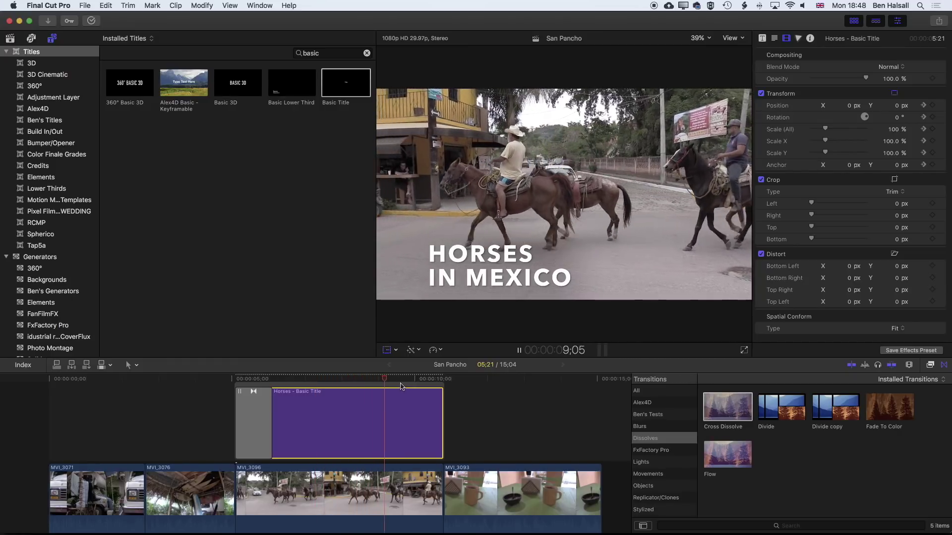
key("space")
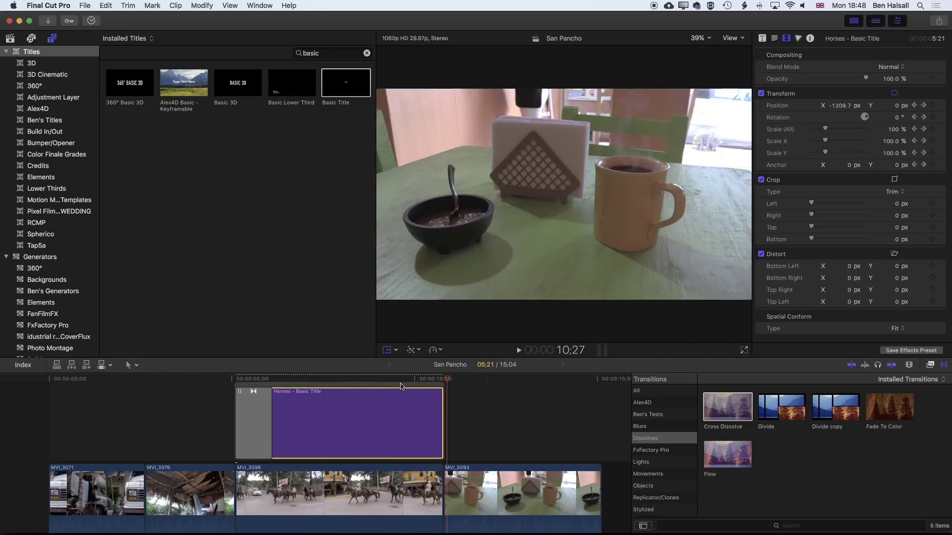
key("shift+t")
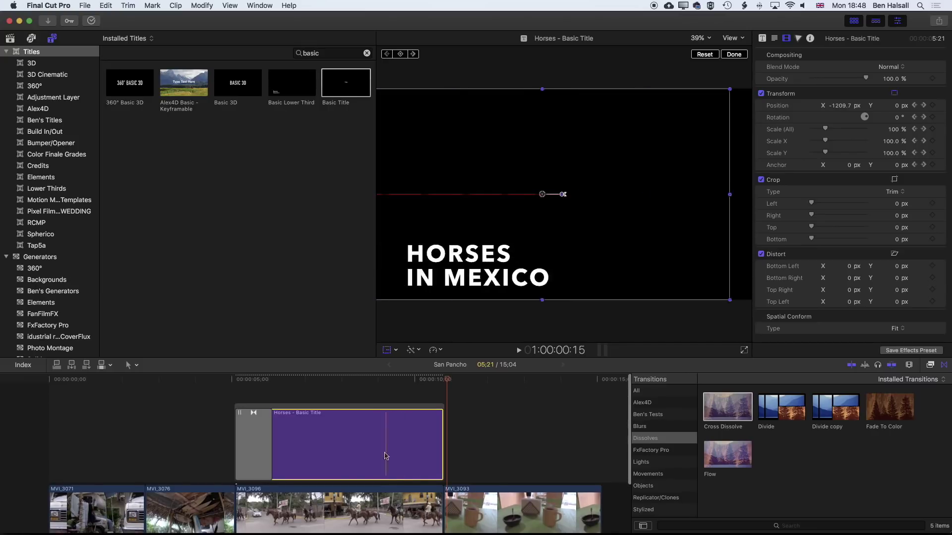
key("s")
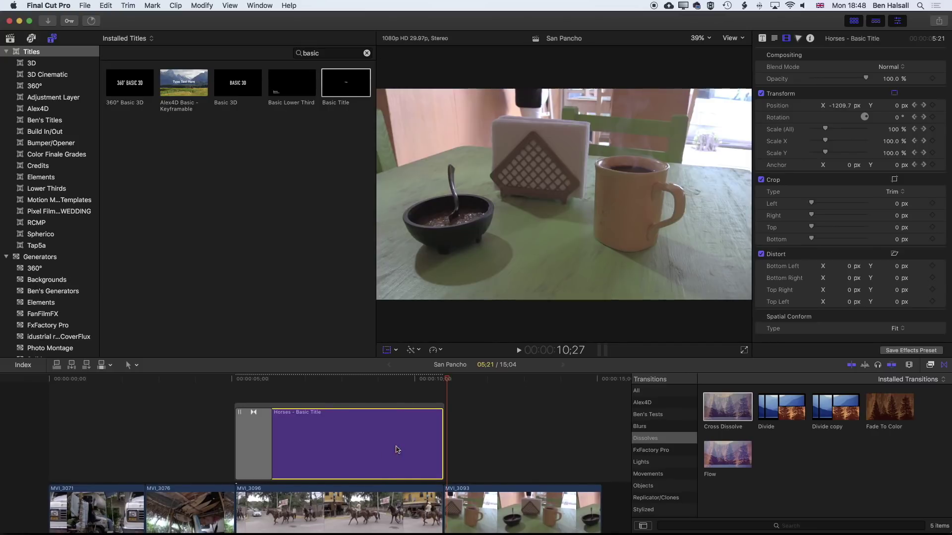
- In Video Animation, drag the end Transform keyframe nearer the clip end and preview the faster exit
right_click(395, 449)
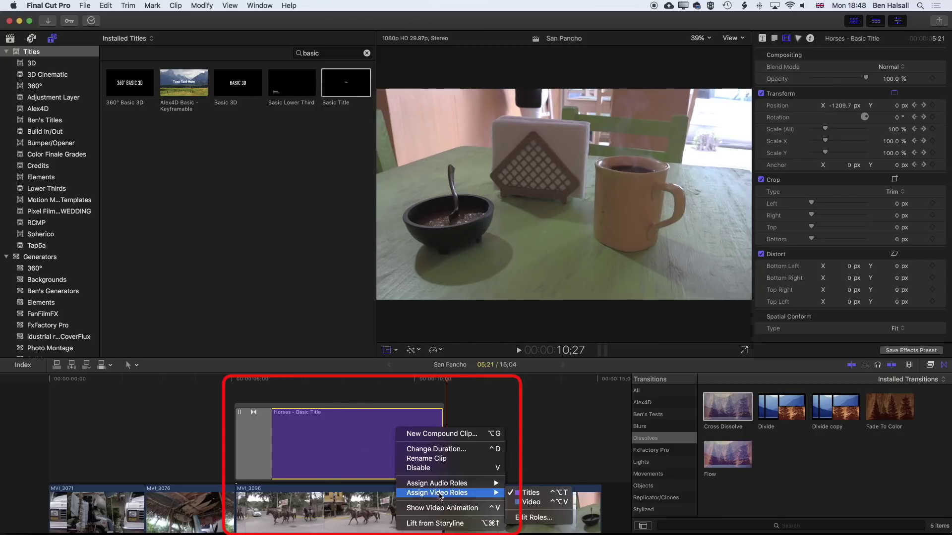
left_click(433, 508)
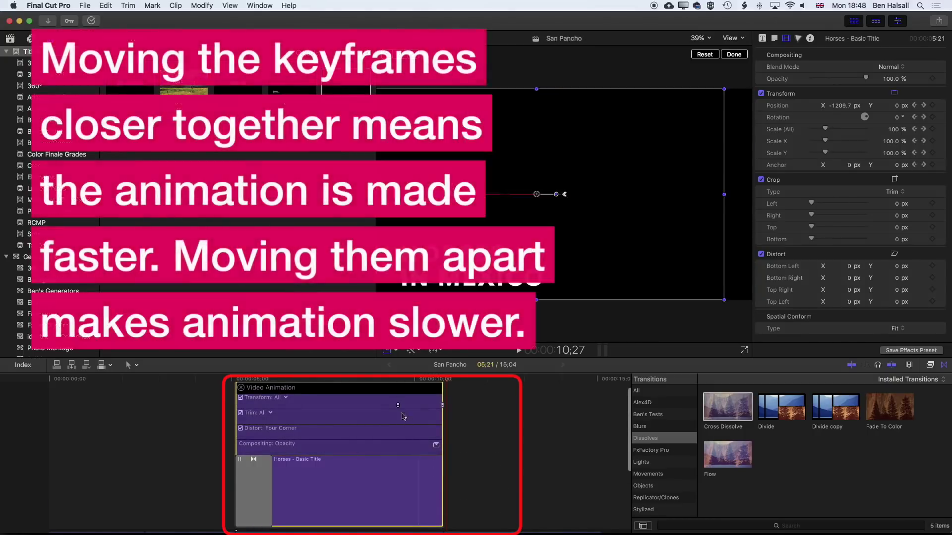
left_click_drag(398, 406, 412, 407)
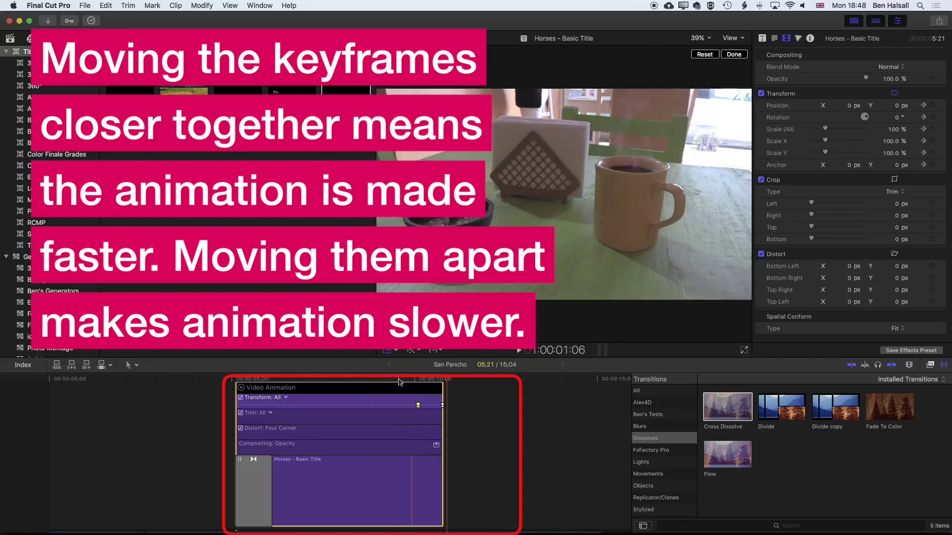
key("space")
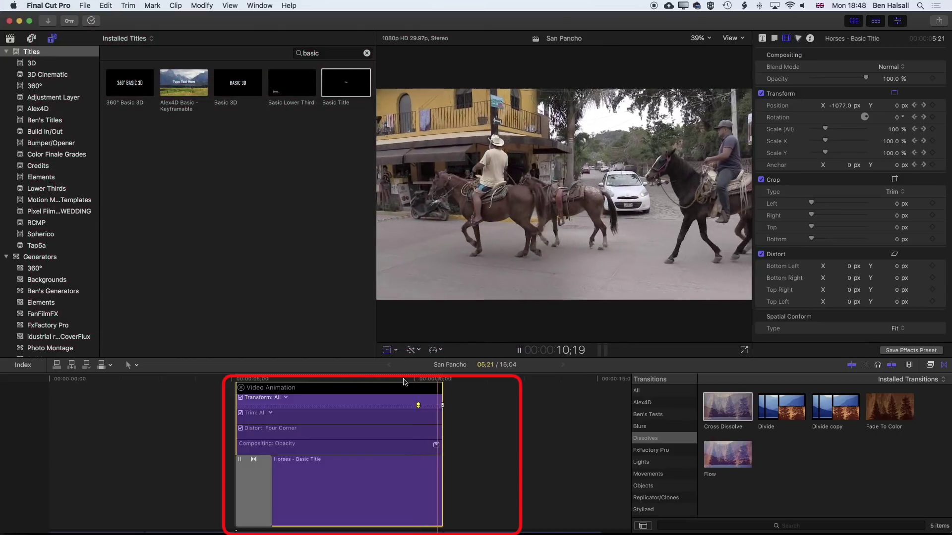
key("space")
key("space")
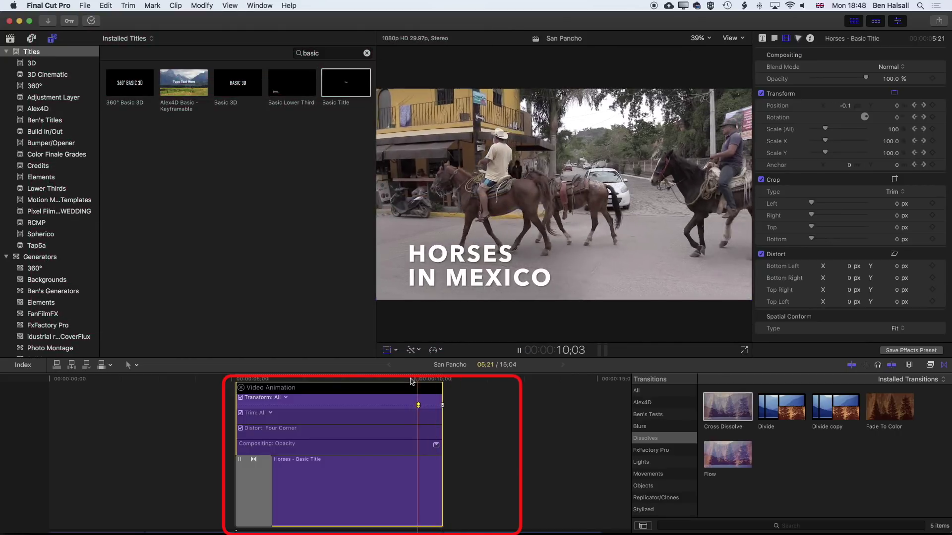
left_click(246, 390)
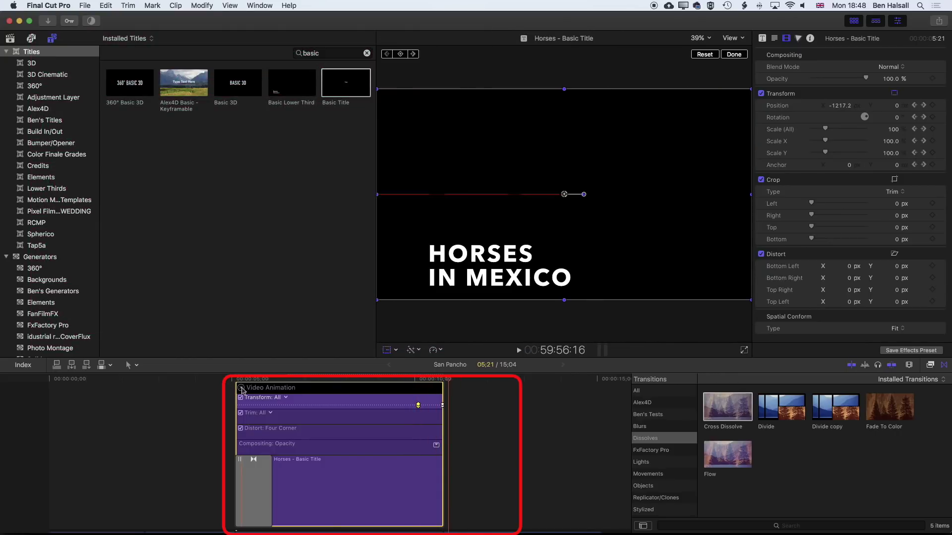
left_click(242, 389)
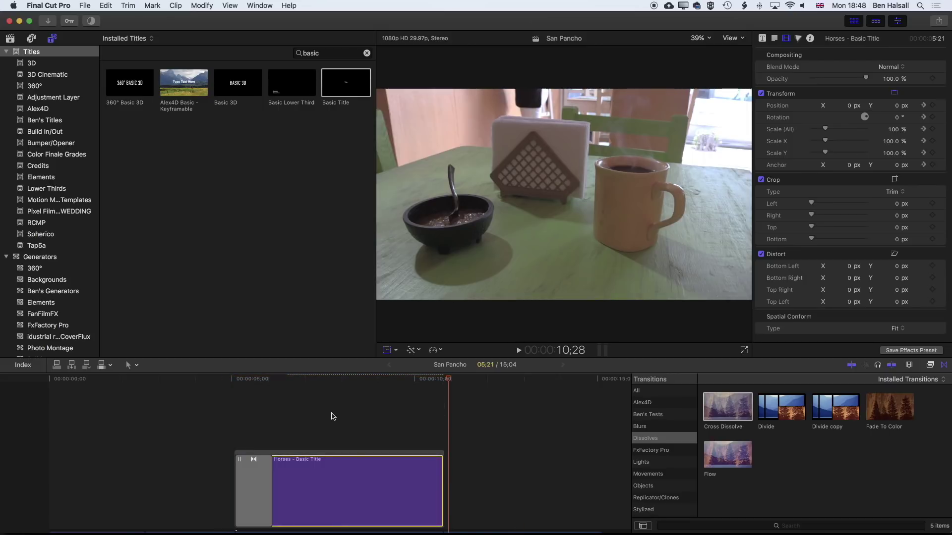
- Fit the whole project in the timeline, shorten the clip rows, and park the playhead at the title's start
key("shift+z")
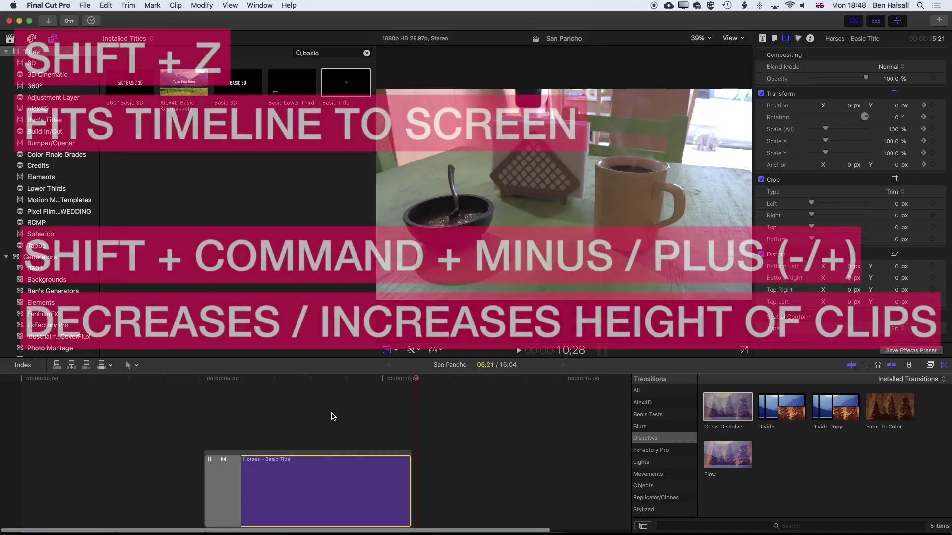
key("shift+super+equal")
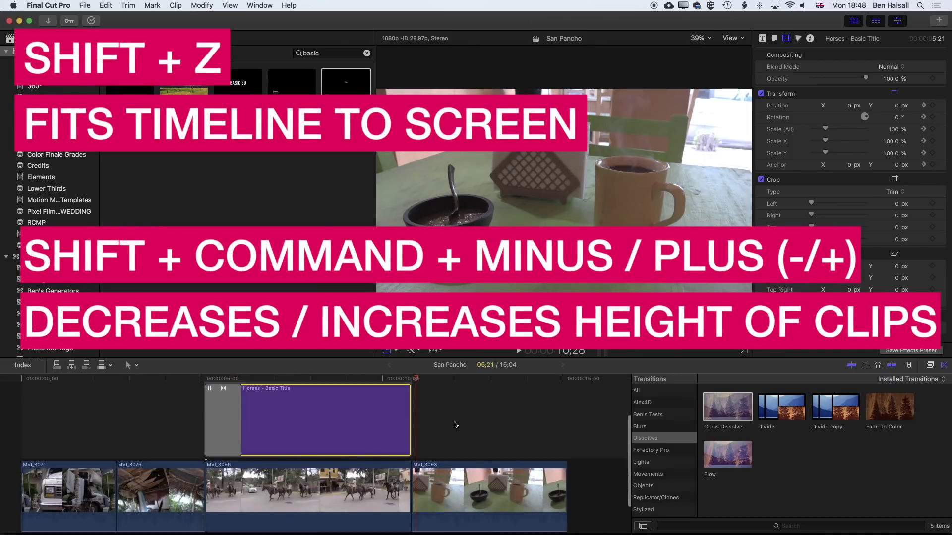
scroll(431, 413, "down", 1)
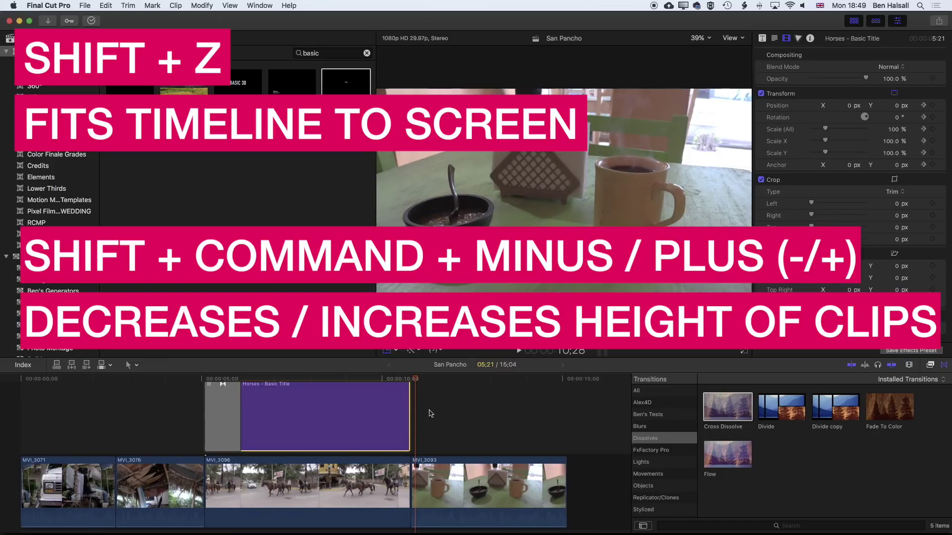
key("shift+super+minus")
key("shift+super+minus")
key("shift+super+minus")
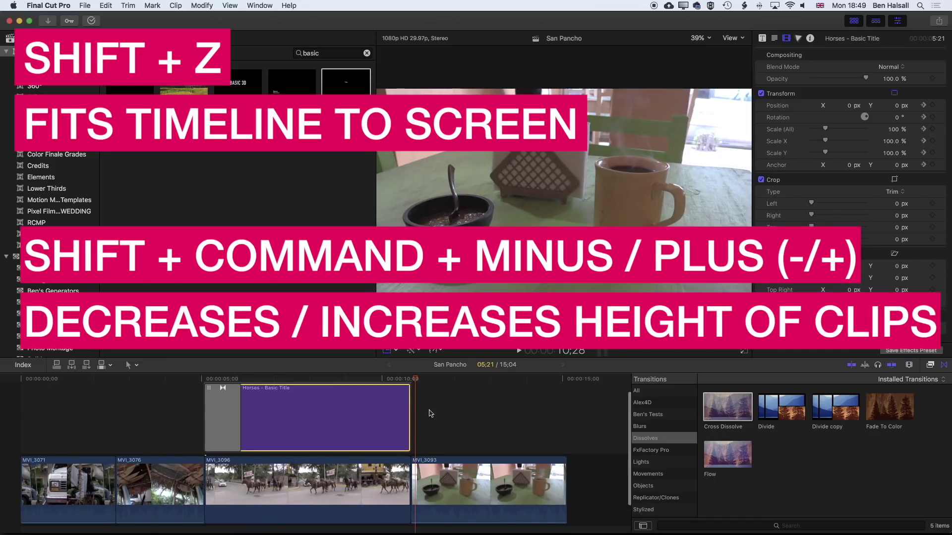
key("shift+super+minus")
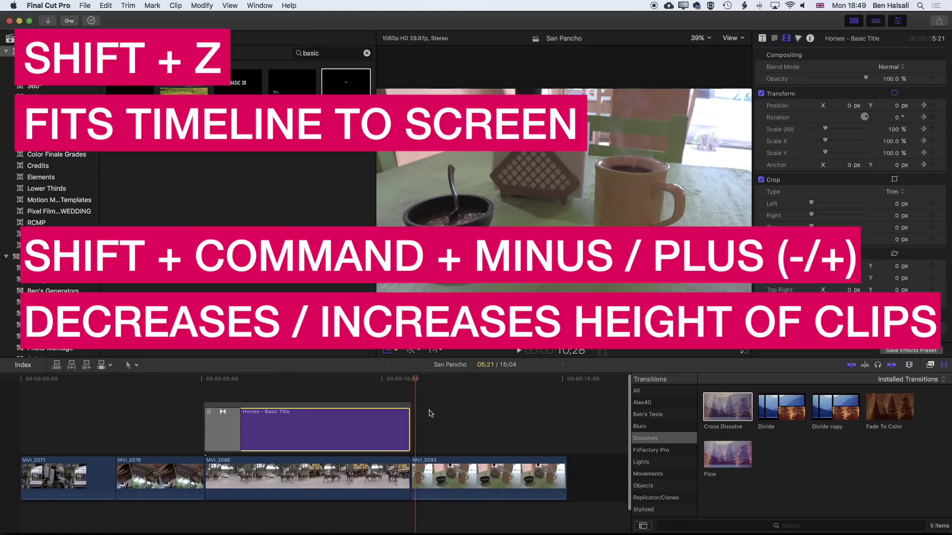
left_click(295, 379)
left_click(205, 380)
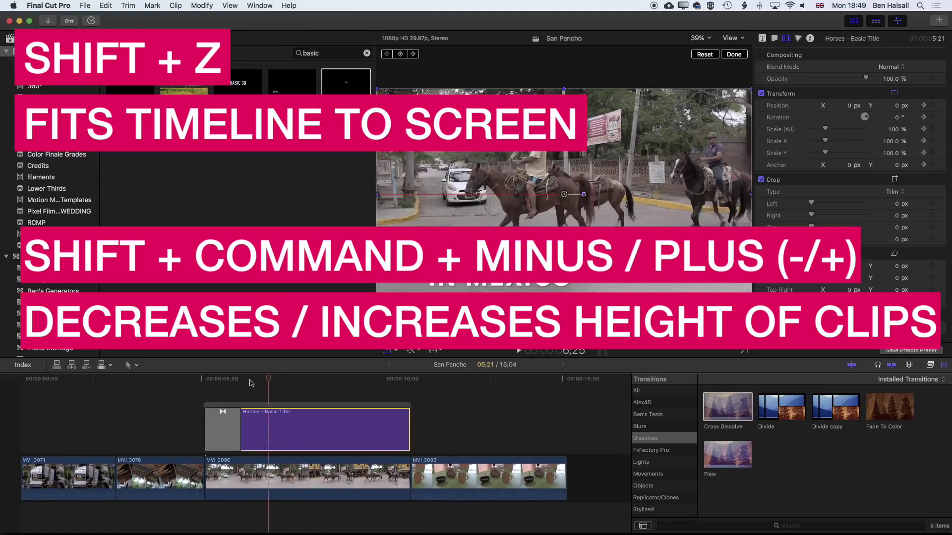
key("space")
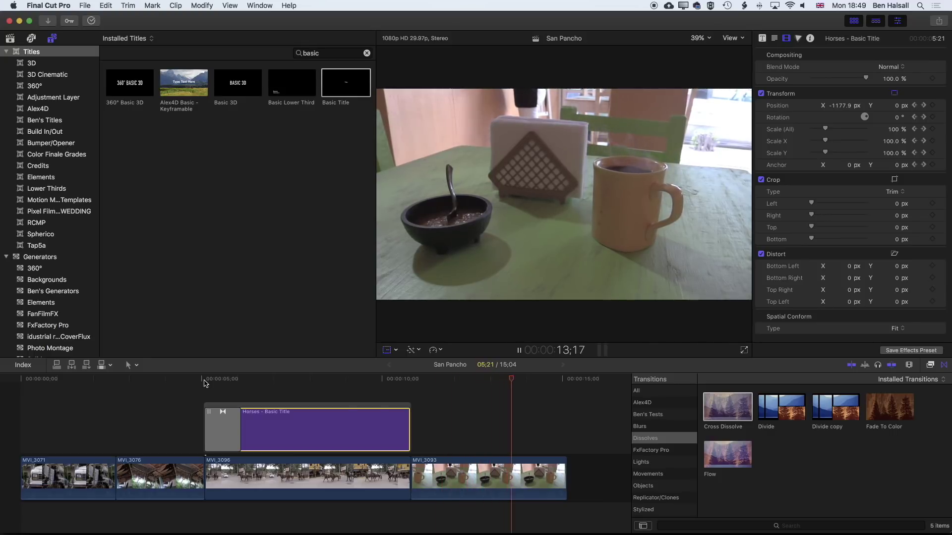
key("space")
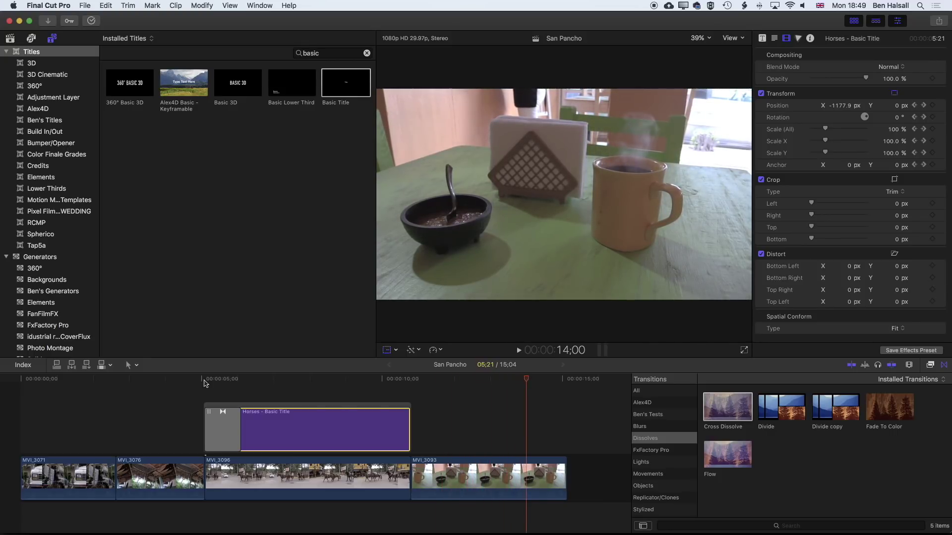